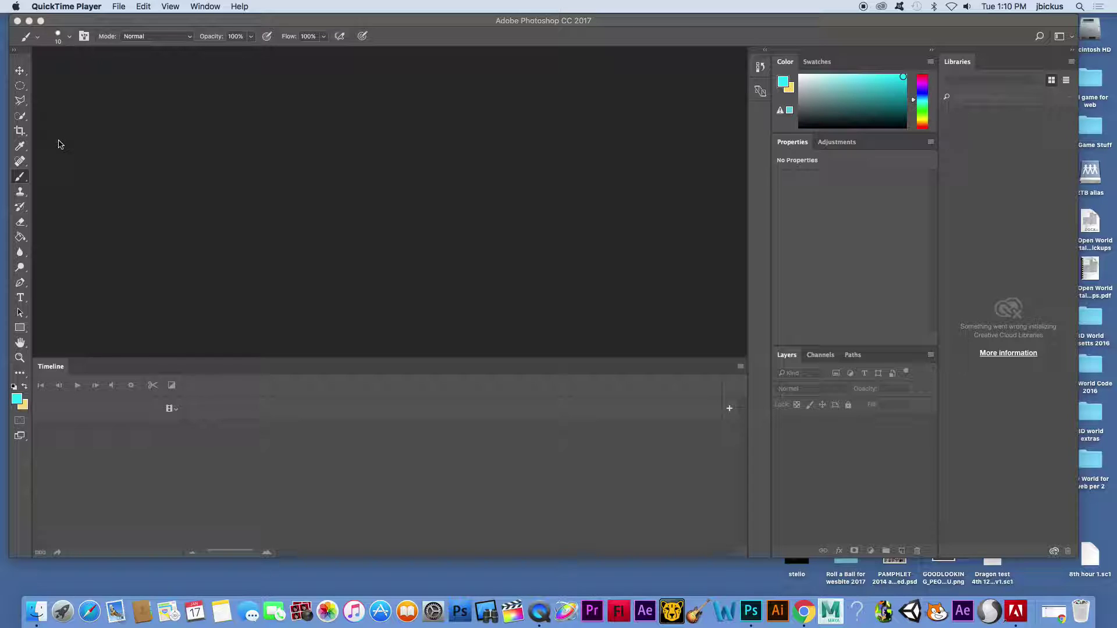
# Import video frames to layers from the desktop file "Movie on 1-13-17 at 2.43 PM.mov"
pyautogui.click(113, 23)
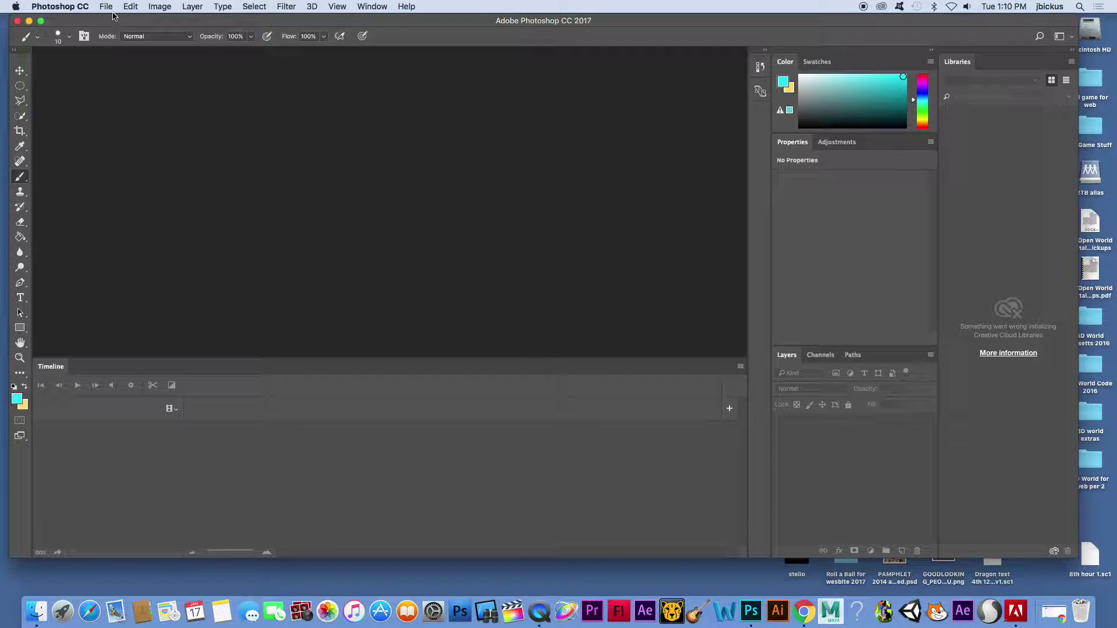
pyautogui.click(108, 6)
pyautogui.moveTo(204, 281)
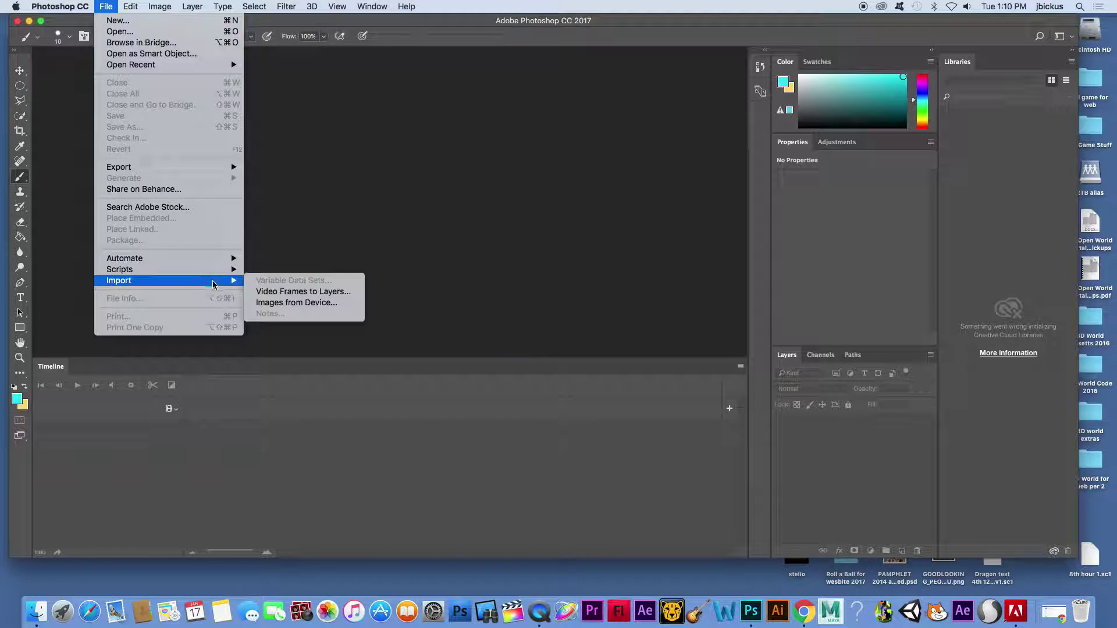
pyautogui.click(292, 293)
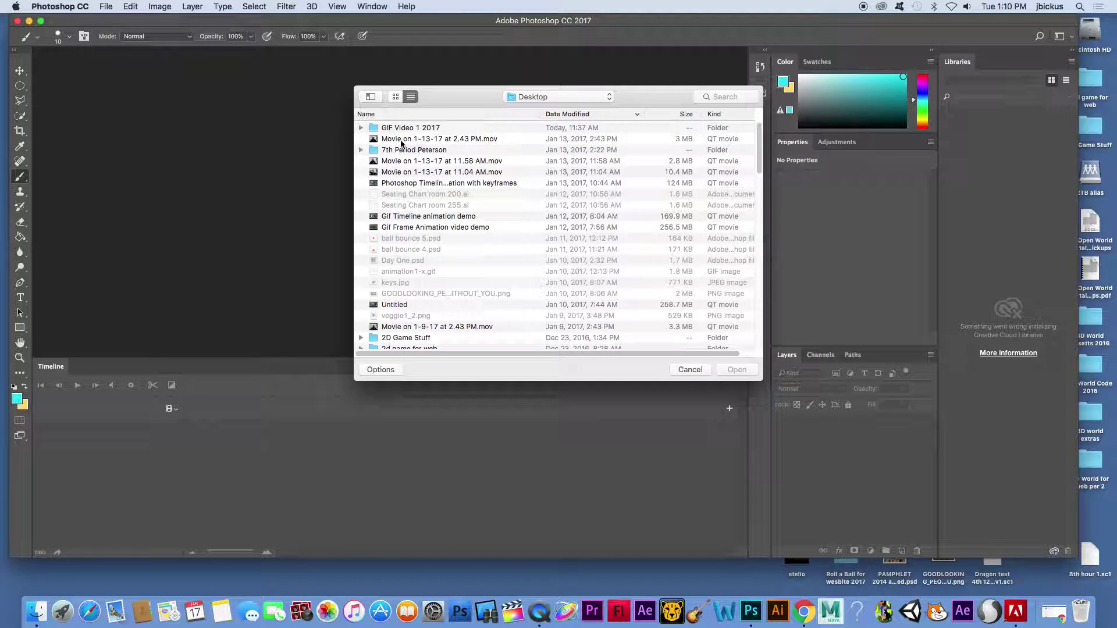
pyautogui.click(401, 140)
pyautogui.click(737, 370)
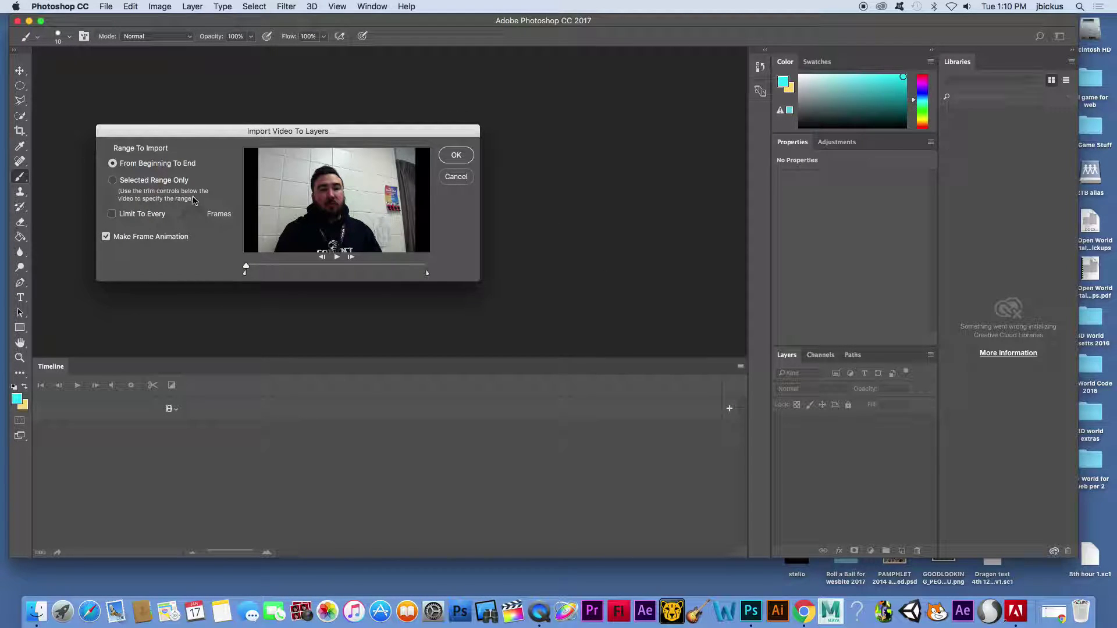
# Import only a selected range trimmed to a short middle section of the video, limited to every 2 frames, as a frame animation
pyautogui.click(114, 181)
pyautogui.click(247, 277)
pyautogui.moveTo(247, 277); pyautogui.dragTo(298, 274)
pyautogui.moveTo(427, 273); pyautogui.dragTo(335, 273)
pyautogui.moveTo(245, 268); pyautogui.dragTo(345, 274)
pyautogui.click(112, 215)
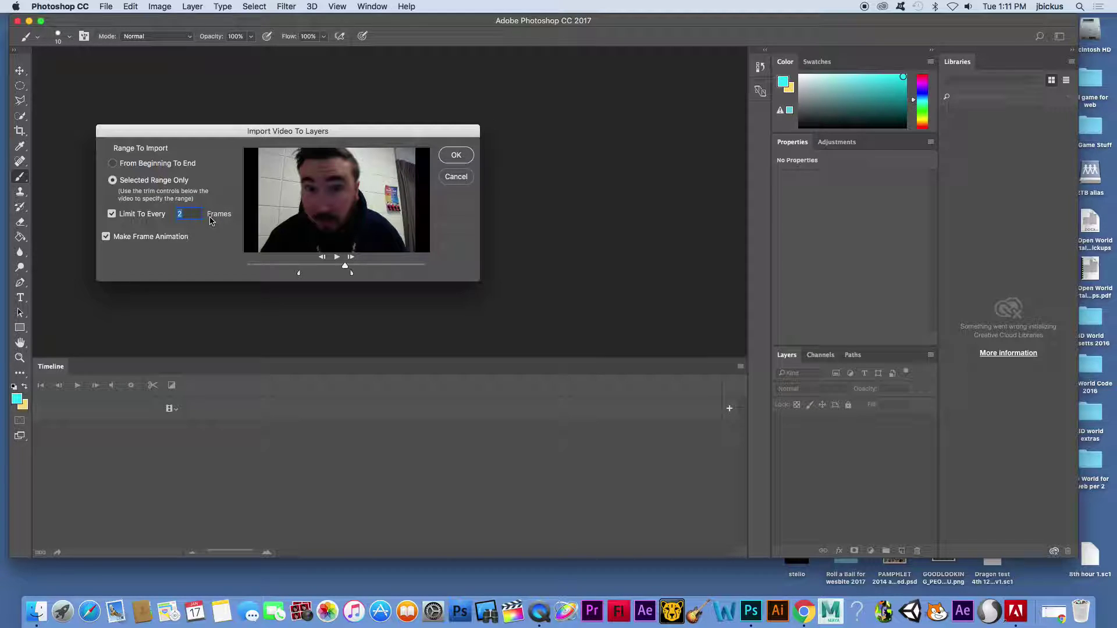
pyautogui.click(452, 153)
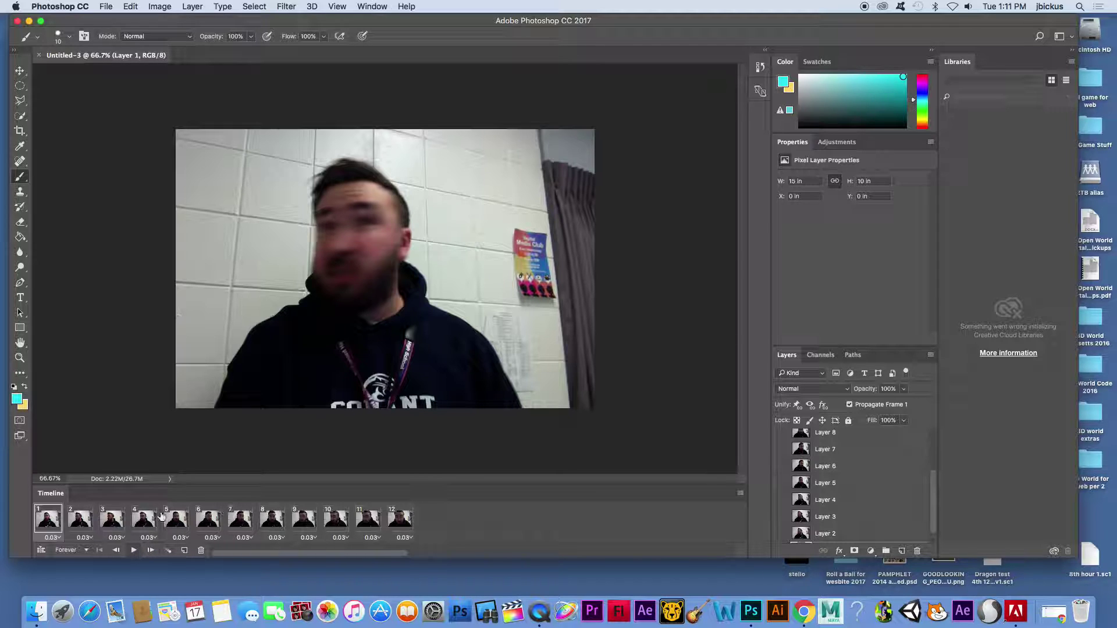
# Play and stop the frame animation, and check which layers correspond to frames 1 and 2
pyautogui.click(133, 550)
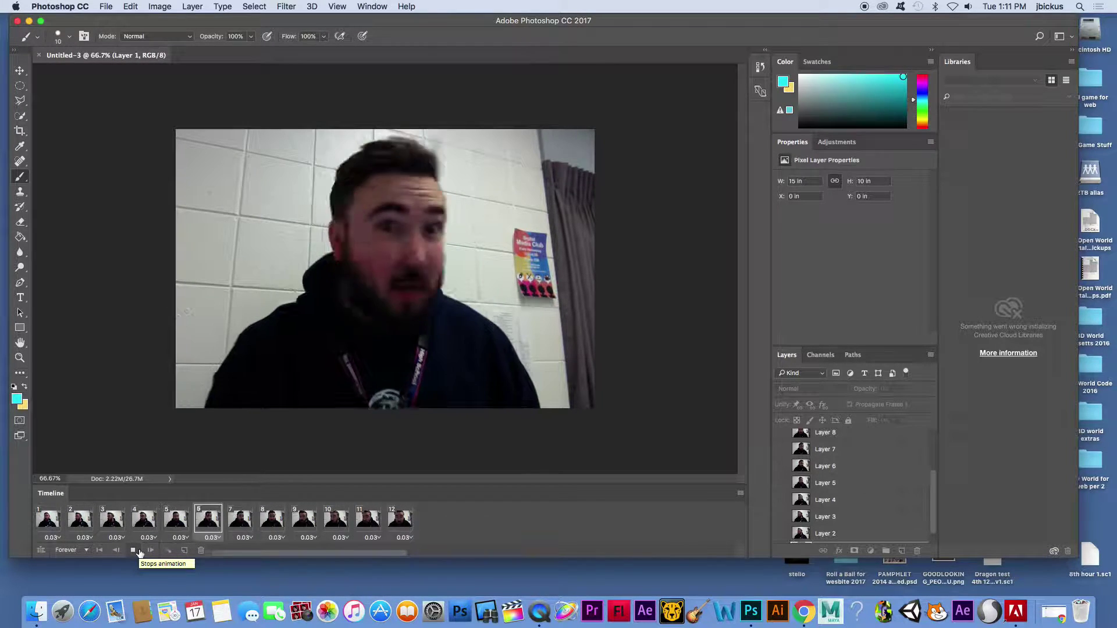
pyautogui.click(137, 550)
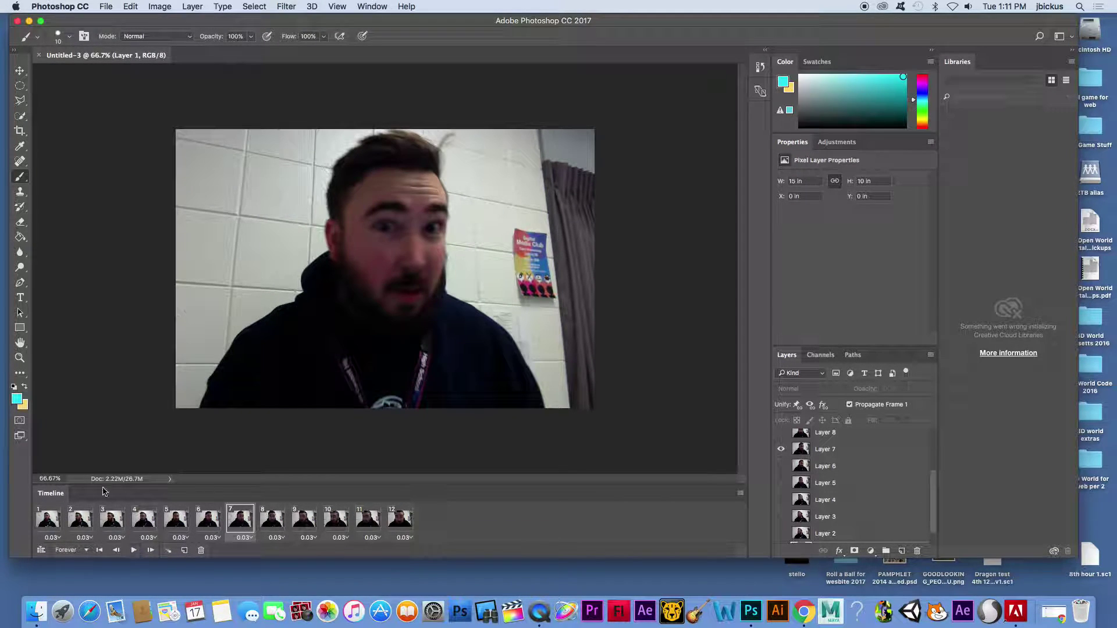
pyautogui.click(39, 519)
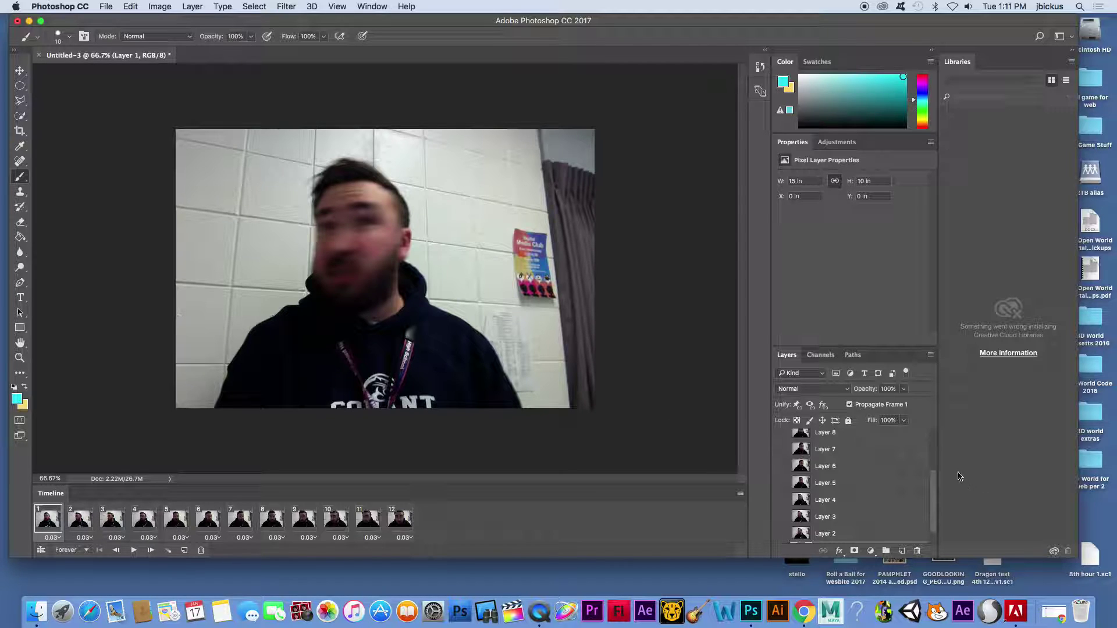
pyautogui.scroll(-1, 936, 486)
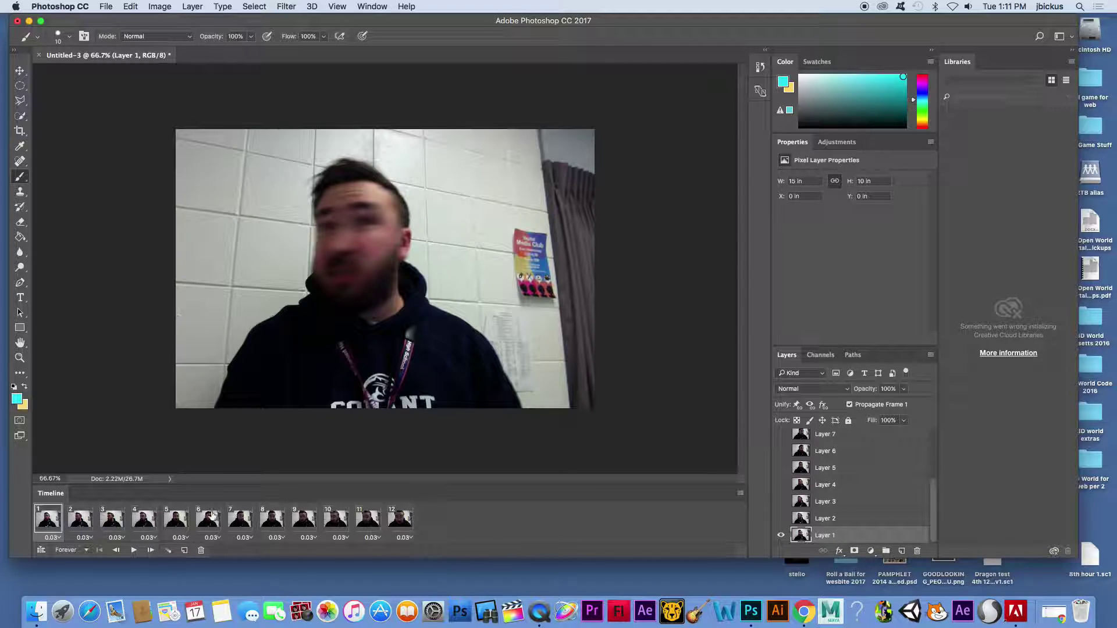
pyautogui.click(95, 525)
pyautogui.click(831, 518)
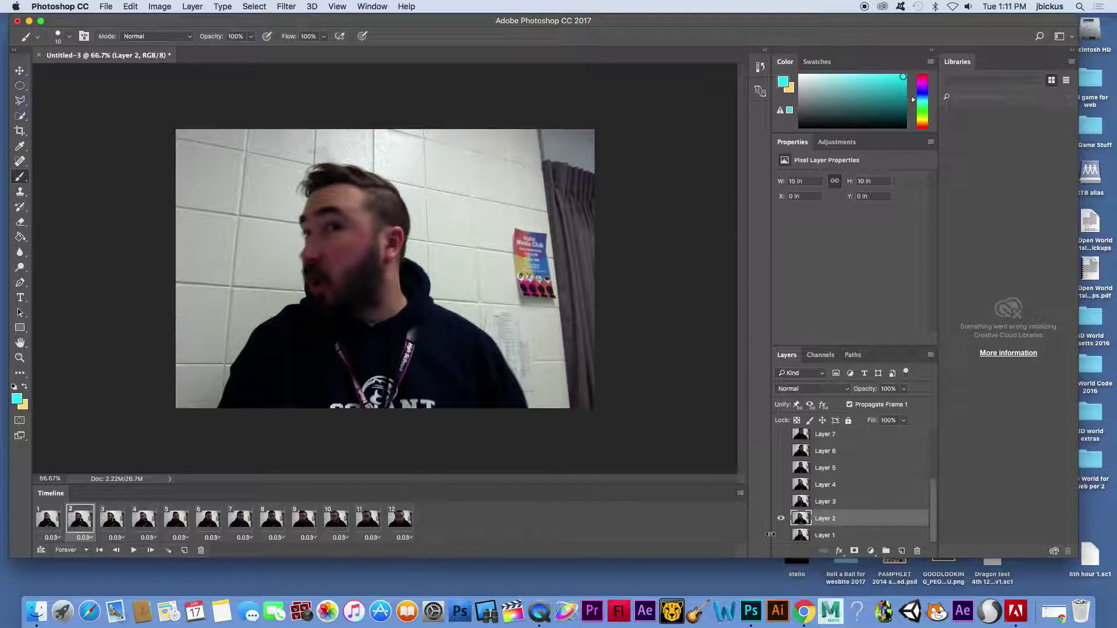
# On frame 1, trace the man's head, eyes, eyebrows, nose and shoulders with a cyan brush directly on Layer 1
pyautogui.click(49, 519)
pyautogui.click(826, 536)
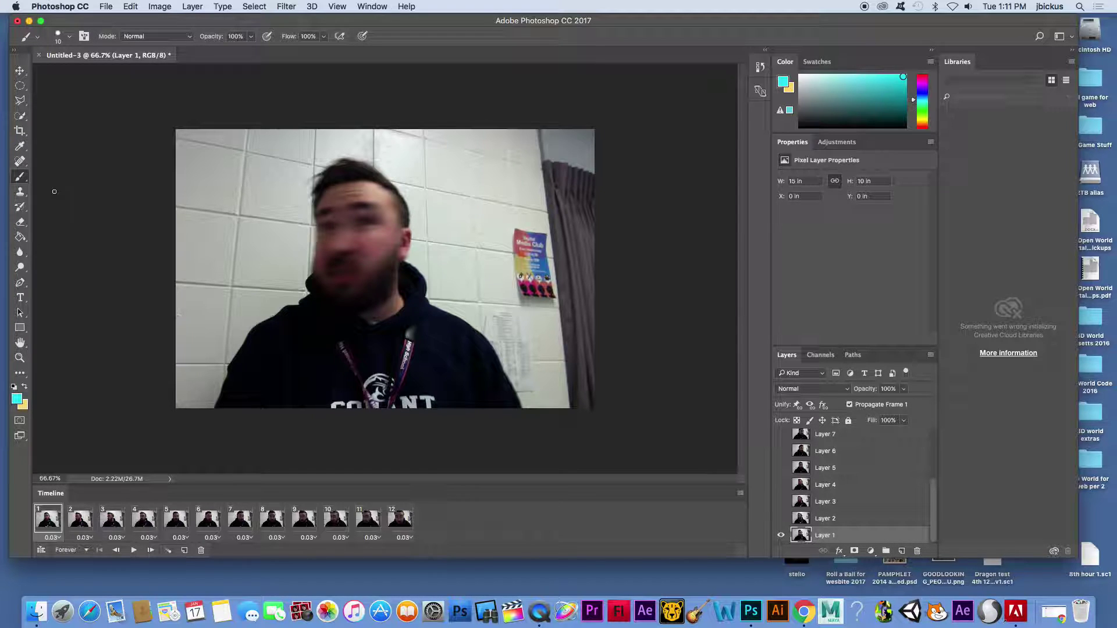
pyautogui.moveTo(324, 291)
pyautogui.mouseDown()
pyautogui.moveTo(335, 305)
pyautogui.moveTo(387, 299)
pyautogui.moveTo(406, 263)
pyautogui.moveTo(412, 231)
pyautogui.moveTo(398, 194)
pyautogui.moveTo(365, 164)
pyautogui.moveTo(330, 165)
pyautogui.moveTo(312, 185)
pyautogui.moveTo(318, 292)
pyautogui.moveTo(331, 305)
pyautogui.mouseUp()
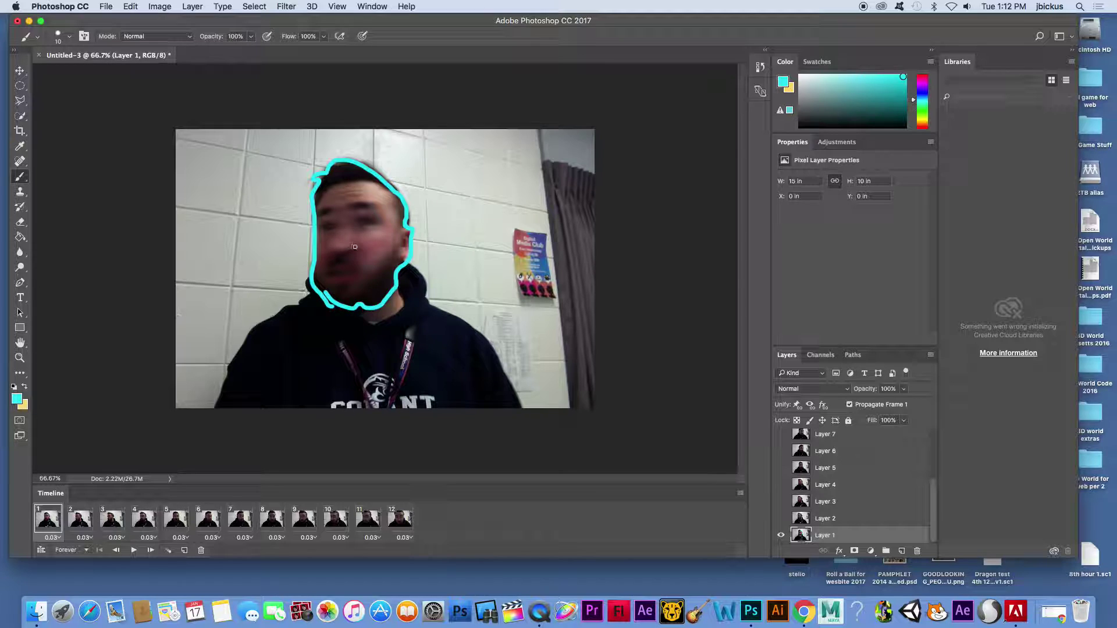
pyautogui.moveTo(357, 247)
pyautogui.mouseDown()
pyautogui.moveTo(331, 249)
pyautogui.moveTo(337, 226)
pyautogui.moveTo(375, 223)
pyautogui.moveTo(360, 224)
pyautogui.moveTo(370, 208)
pyautogui.moveTo(320, 217)
pyautogui.mouseUp()
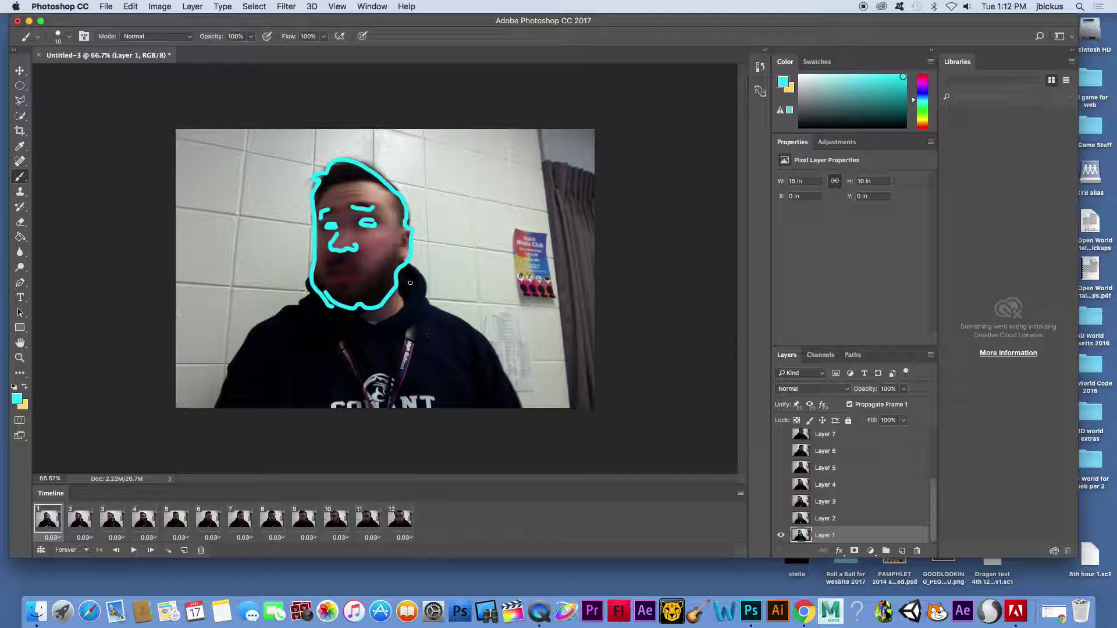
pyautogui.moveTo(407, 264)
pyautogui.mouseDown()
pyautogui.moveTo(424, 297)
pyautogui.moveTo(469, 329)
pyautogui.moveTo(544, 419)
pyautogui.mouseUp()
pyautogui.moveTo(308, 277)
pyautogui.mouseDown()
pyautogui.moveTo(274, 313)
pyautogui.moveTo(196, 406)
pyautogui.mouseUp()
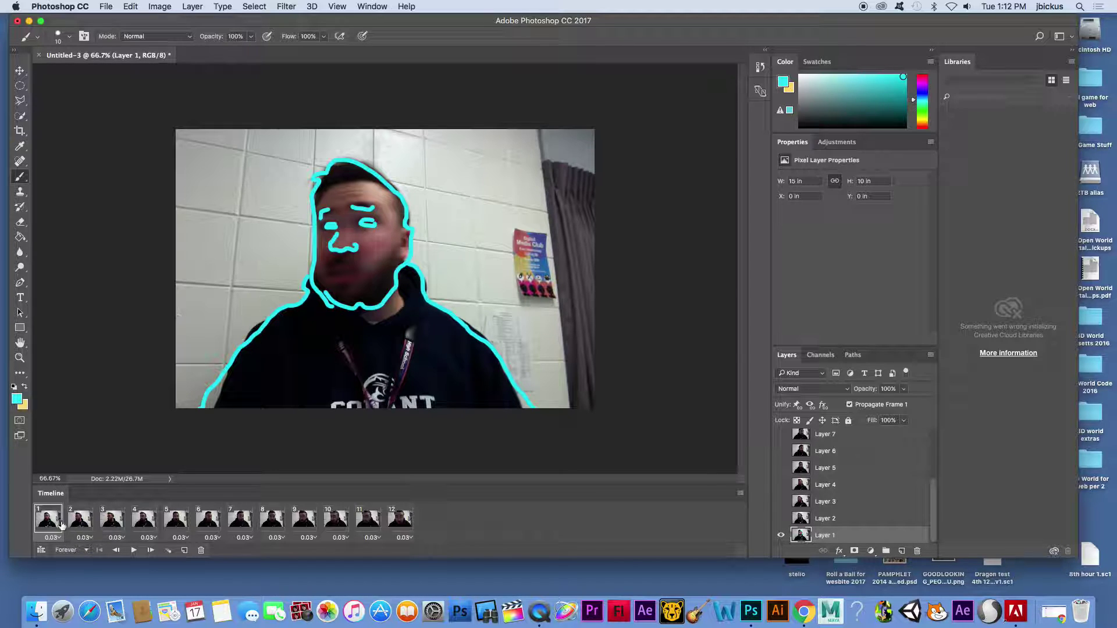
# On frame 2, add a new empty layer directly above Layer 2, undoing any stray stroke on the photo
pyautogui.click(87, 517)
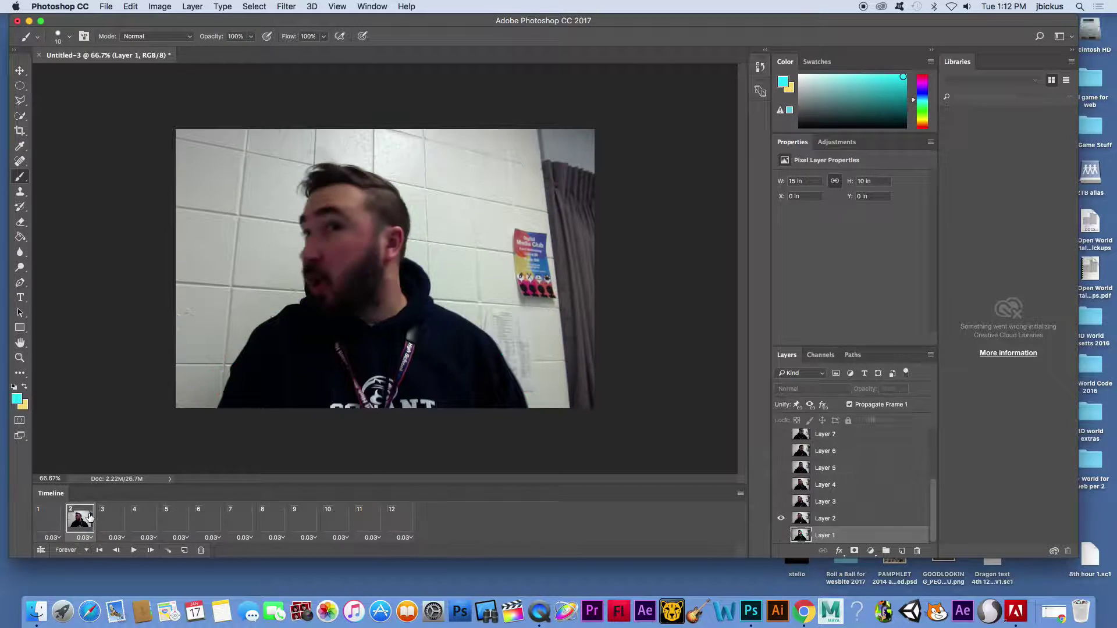
pyautogui.click(841, 524)
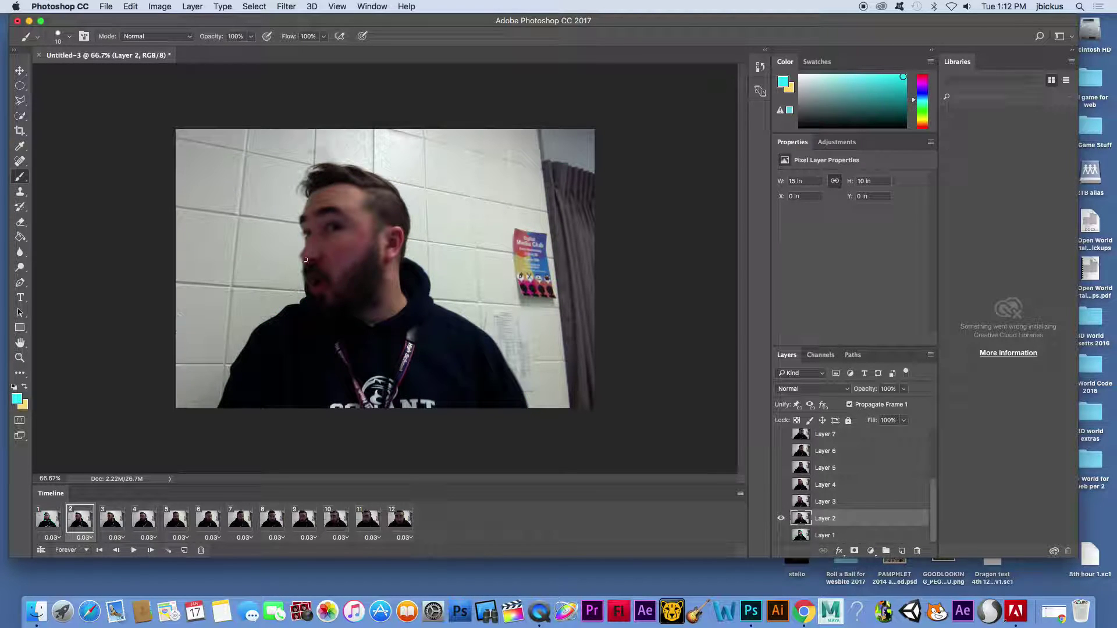
pyautogui.press('super+z')
pyautogui.click(902, 552)
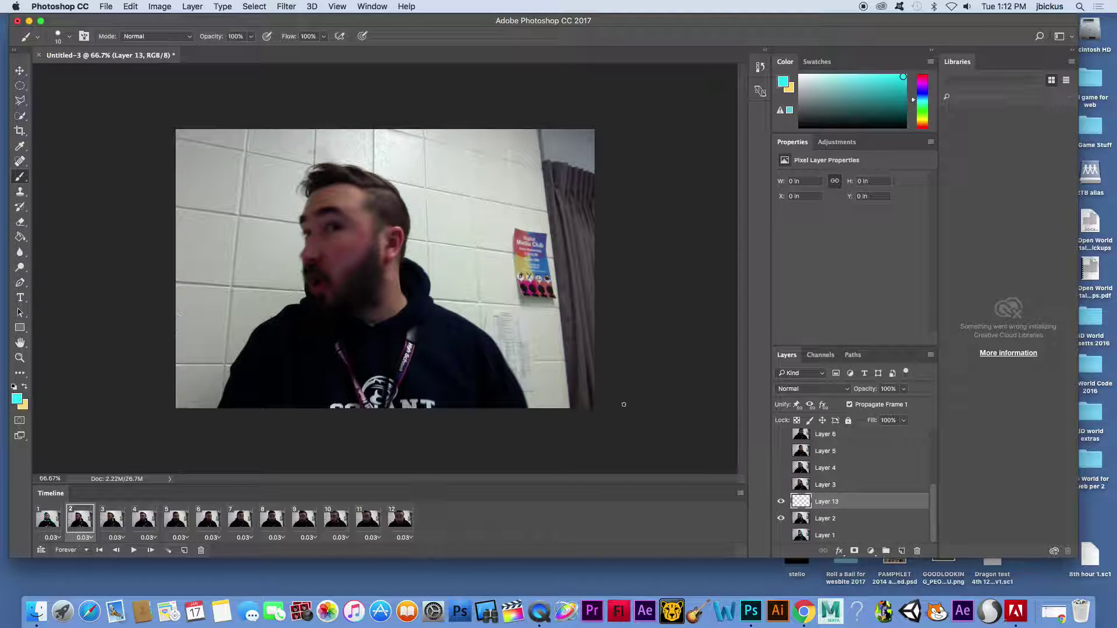
# Trace the man's facial features, ear, hair, head, neck and shoulders in cyan on the new layer above Layer 2
pyautogui.moveTo(309, 235)
pyautogui.mouseDown()
pyautogui.moveTo(302, 255)
pyautogui.moveTo(313, 263)
pyautogui.moveTo(348, 220)
pyautogui.moveTo(298, 226)
pyautogui.moveTo(329, 206)
pyautogui.moveTo(348, 216)
pyautogui.moveTo(327, 218)
pyautogui.mouseUp()
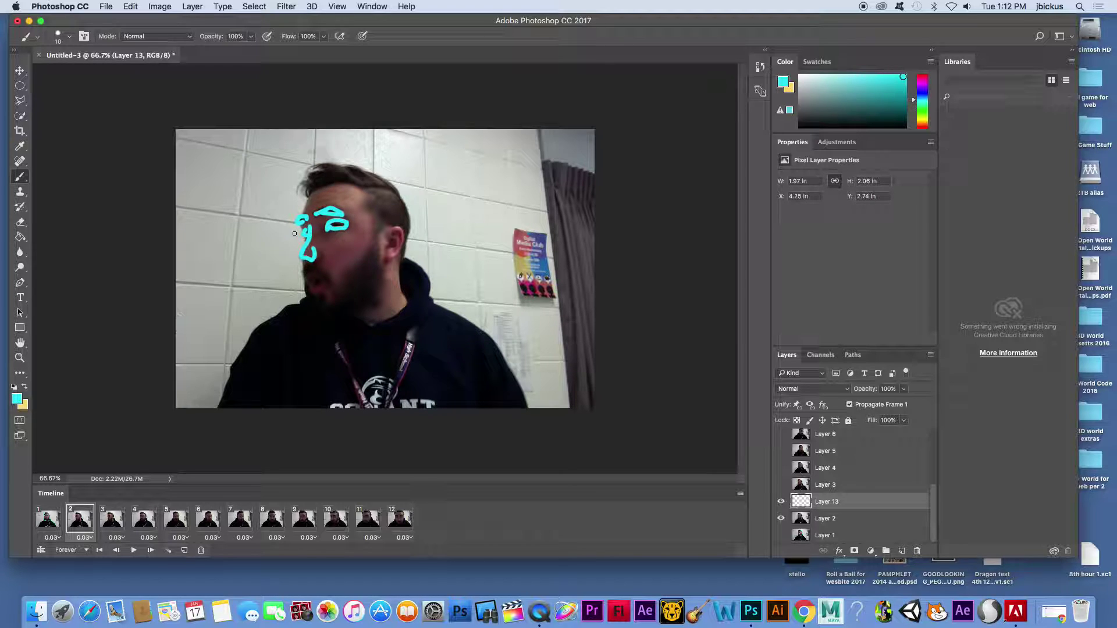
pyautogui.moveTo(303, 261)
pyautogui.mouseDown()
pyautogui.moveTo(304, 293)
pyautogui.moveTo(334, 315)
pyautogui.moveTo(375, 286)
pyautogui.moveTo(379, 257)
pyautogui.mouseUp()
pyautogui.moveTo(308, 209)
pyautogui.mouseDown()
pyautogui.moveTo(304, 184)
pyautogui.moveTo(321, 166)
pyautogui.moveTo(356, 164)
pyautogui.moveTo(398, 190)
pyautogui.moveTo(408, 314)
pyautogui.moveTo(358, 319)
pyautogui.mouseUp()
pyautogui.moveTo(388, 226)
pyautogui.mouseDown()
pyautogui.moveTo(404, 240)
pyautogui.moveTo(380, 262)
pyautogui.mouseUp()
pyautogui.moveTo(359, 188)
pyautogui.mouseDown()
pyautogui.moveTo(390, 191)
pyautogui.moveTo(311, 185)
pyautogui.mouseUp()
pyautogui.moveTo(306, 303)
pyautogui.mouseDown()
pyautogui.moveTo(269, 326)
pyautogui.moveTo(220, 408)
pyautogui.mouseUp()
pyautogui.moveTo(397, 257)
pyautogui.mouseDown()
pyautogui.moveTo(416, 293)
pyautogui.moveTo(488, 331)
pyautogui.moveTo(520, 406)
pyautogui.mouseUp()
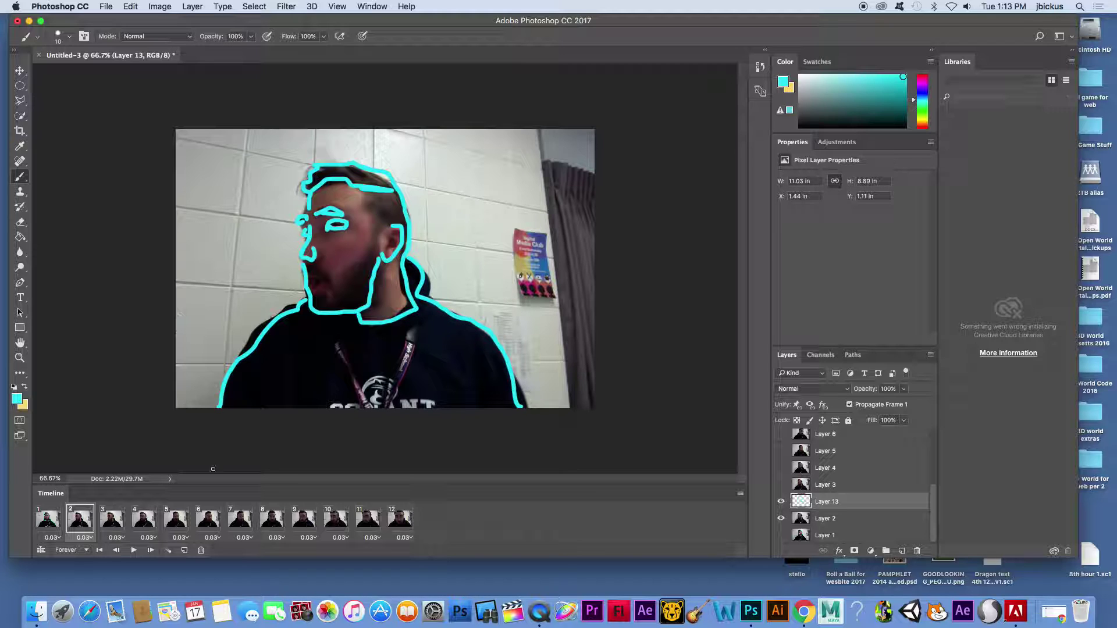
# Compare frames 1 and 9 and their layers to examine where the Layer 13 tracing is displayed
pyautogui.click(47, 519)
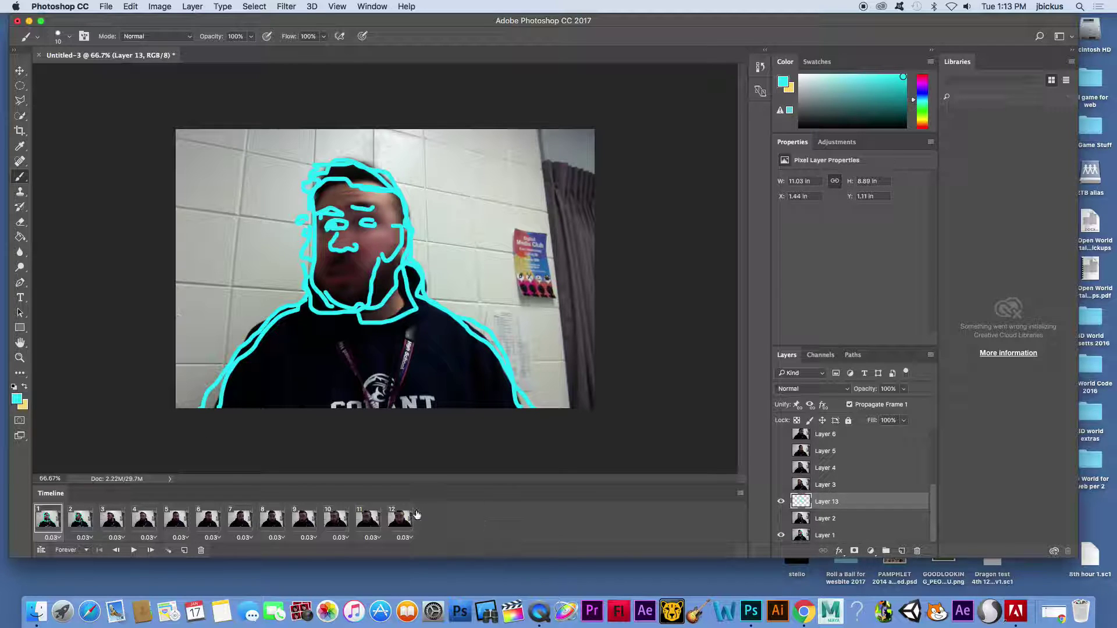
pyautogui.click(304, 519)
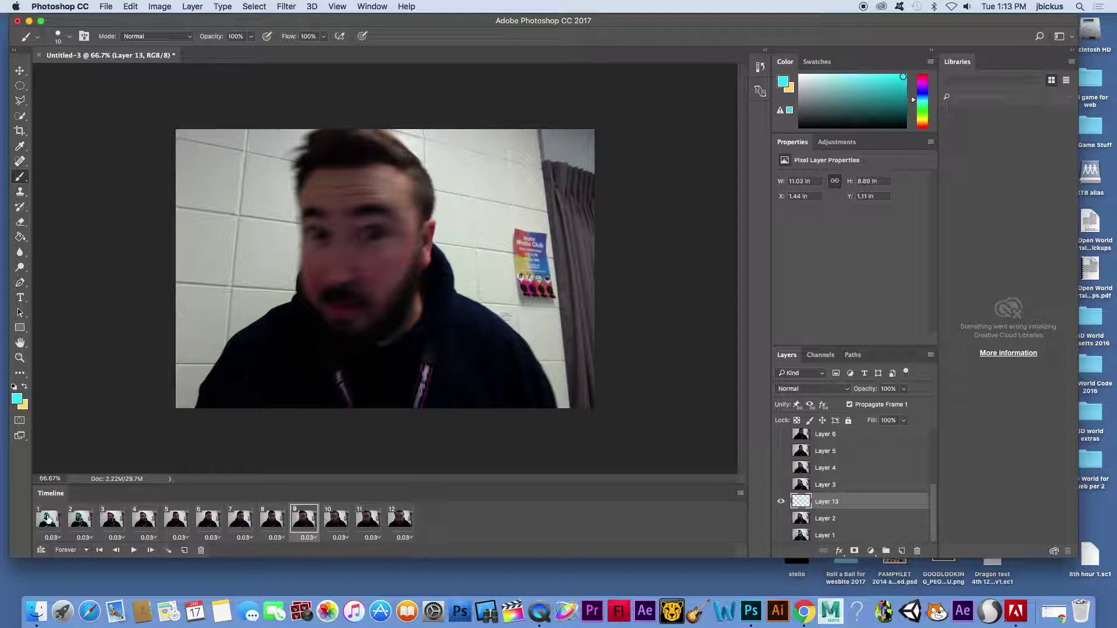
pyautogui.click(48, 519)
pyautogui.click(305, 523)
pyautogui.click(940, 538)
pyautogui.click(930, 472)
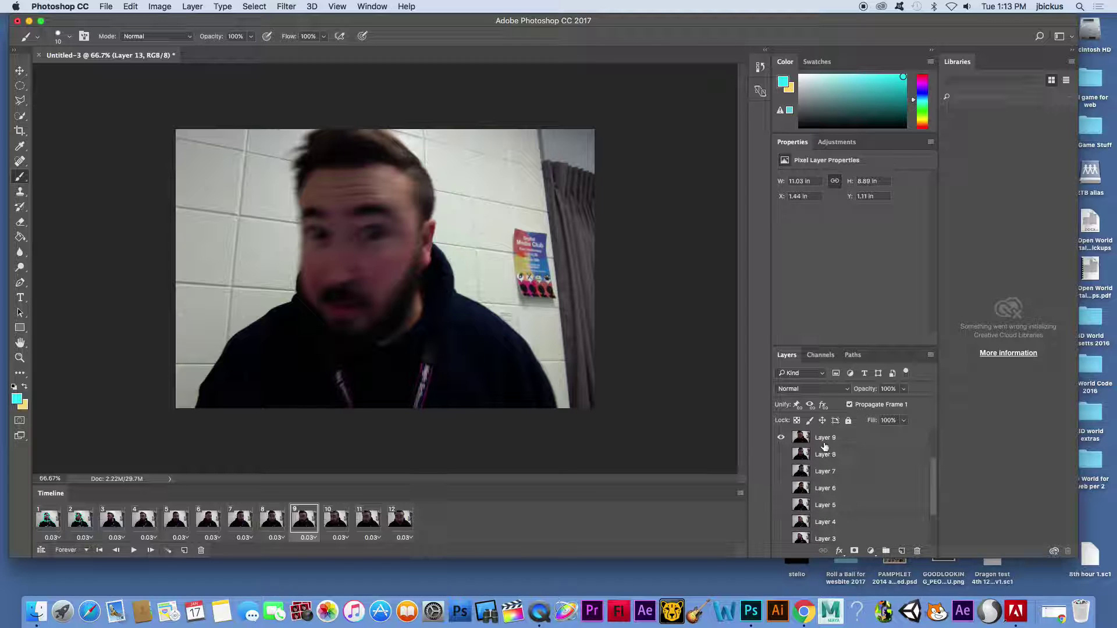
pyautogui.click(932, 541)
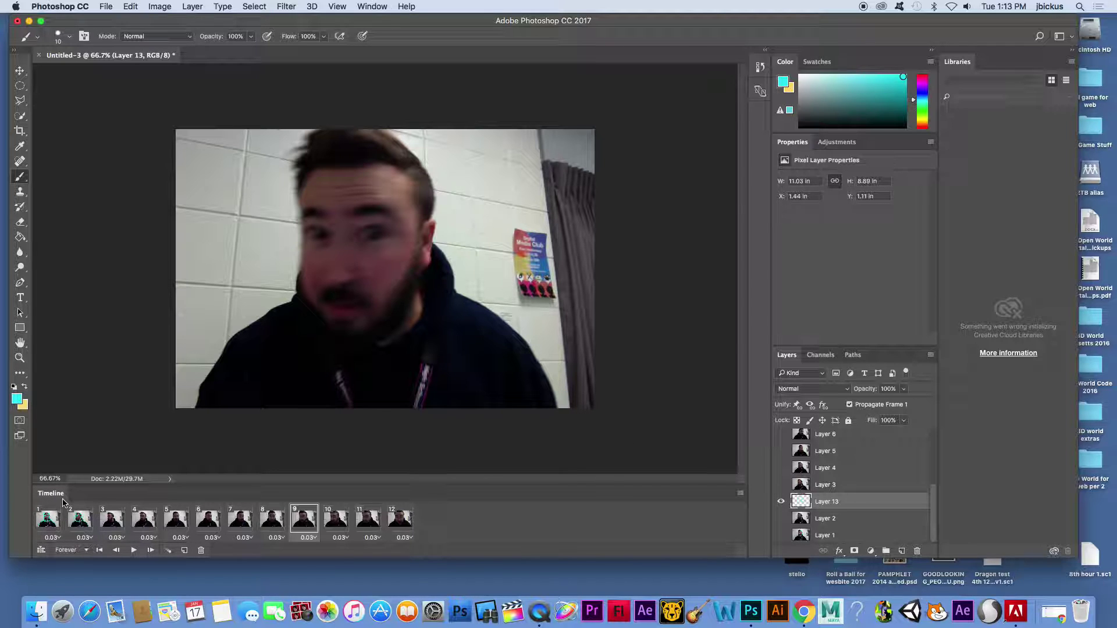
# Hide Layer 13 on frame 1 so it drops out of all frames, and make it visible again on frame 2
pyautogui.click(51, 523)
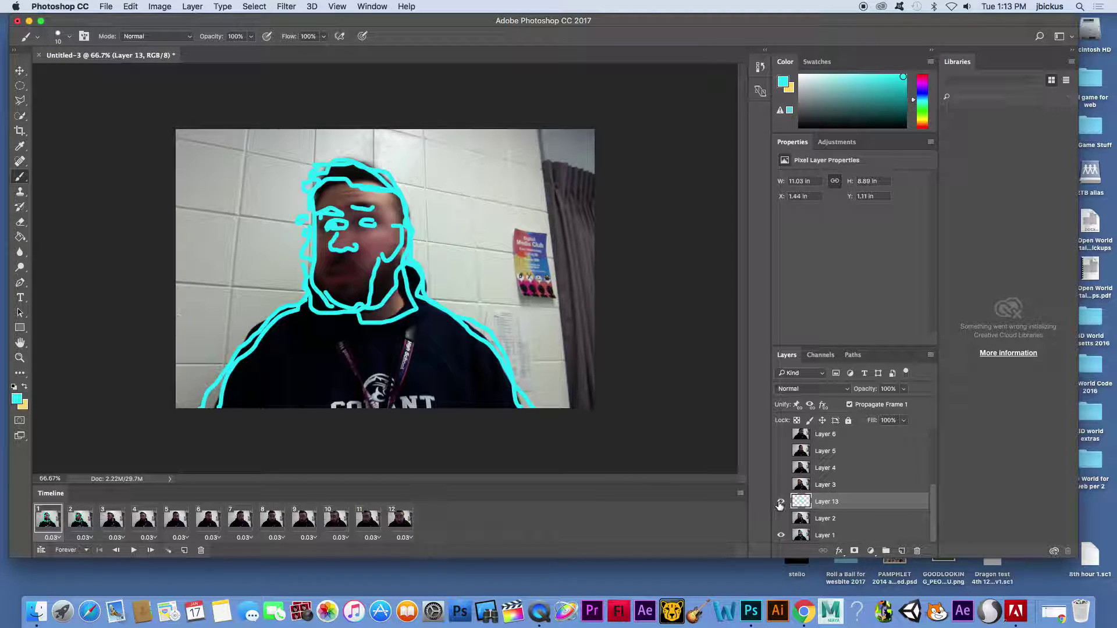
pyautogui.click(105, 520)
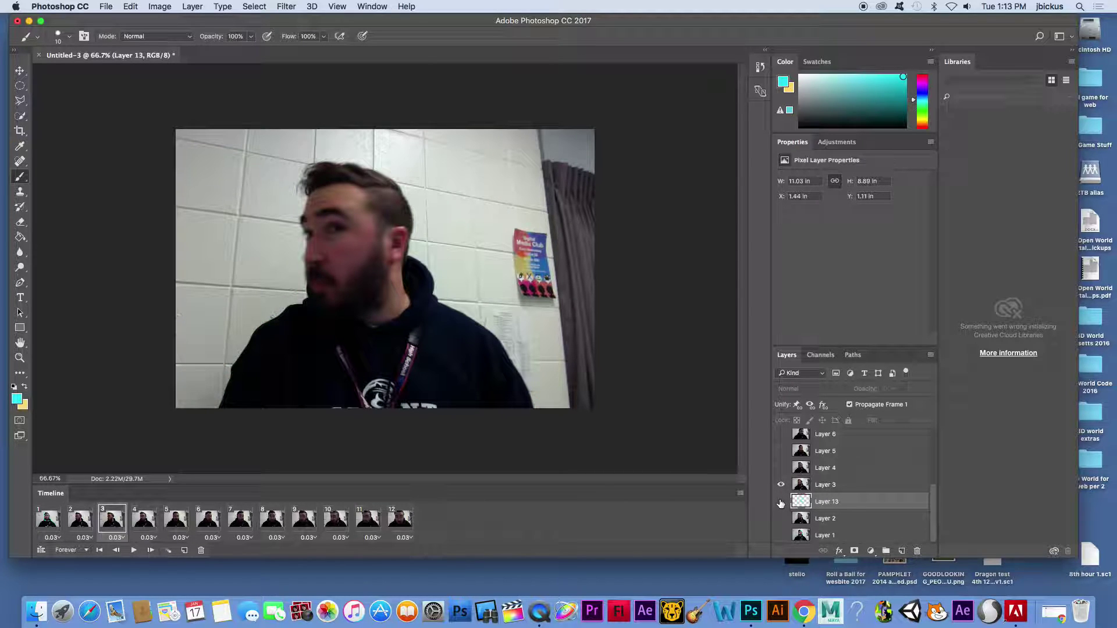
pyautogui.click(74, 518)
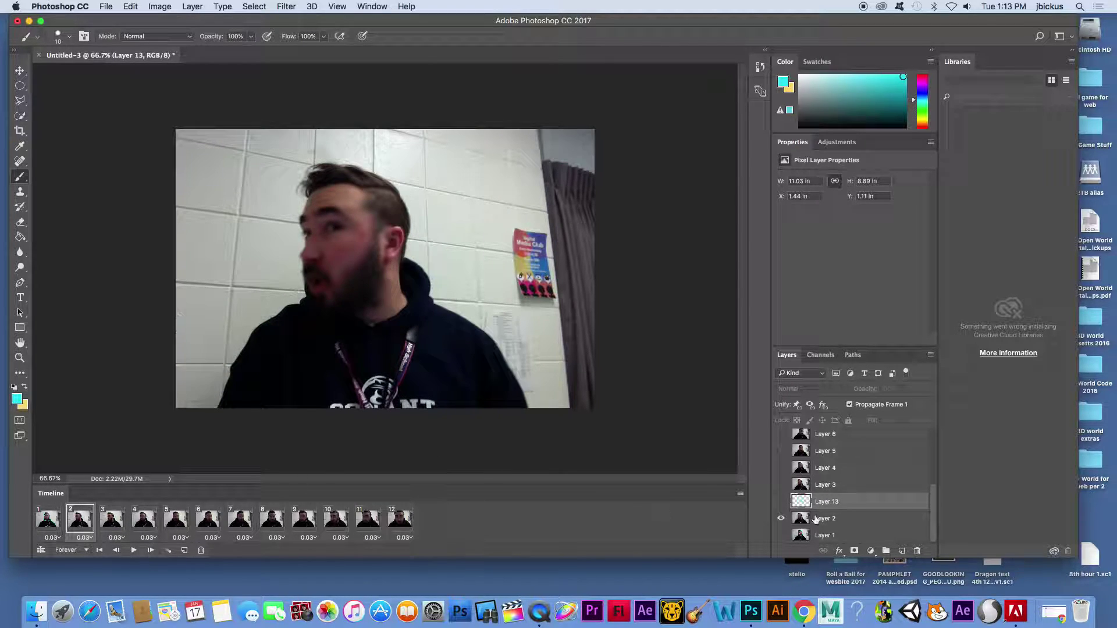
pyautogui.click(782, 501)
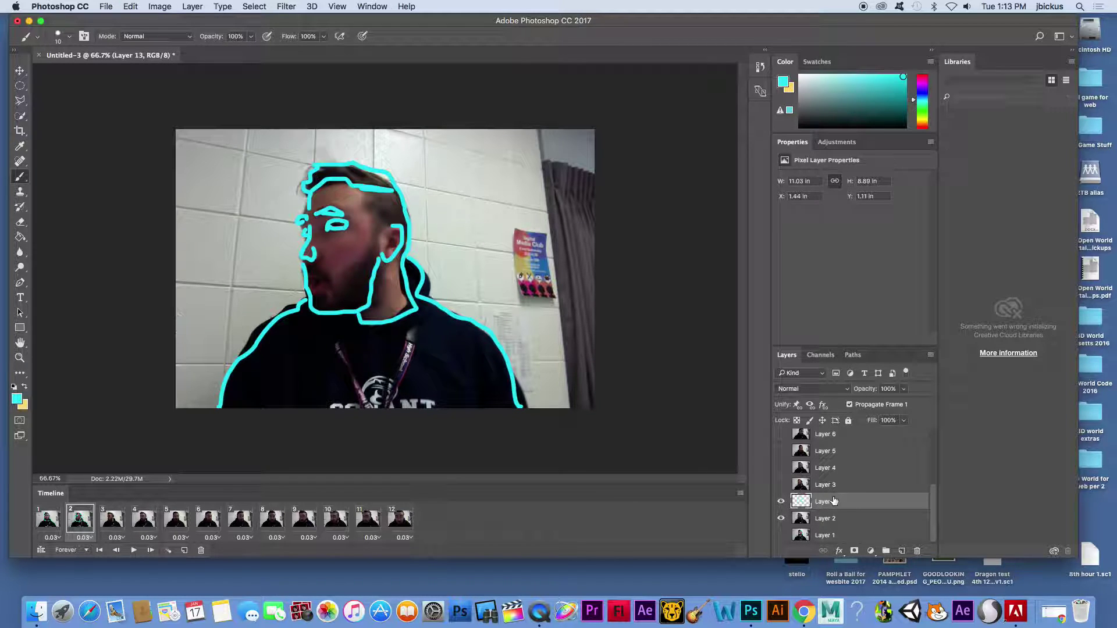
# Rename the frame 2 tracing layer as 2.2 and compare frames 1 and 2
pyautogui.write('2.2')
pyautogui.press('Return')
pyautogui.click(49, 518)
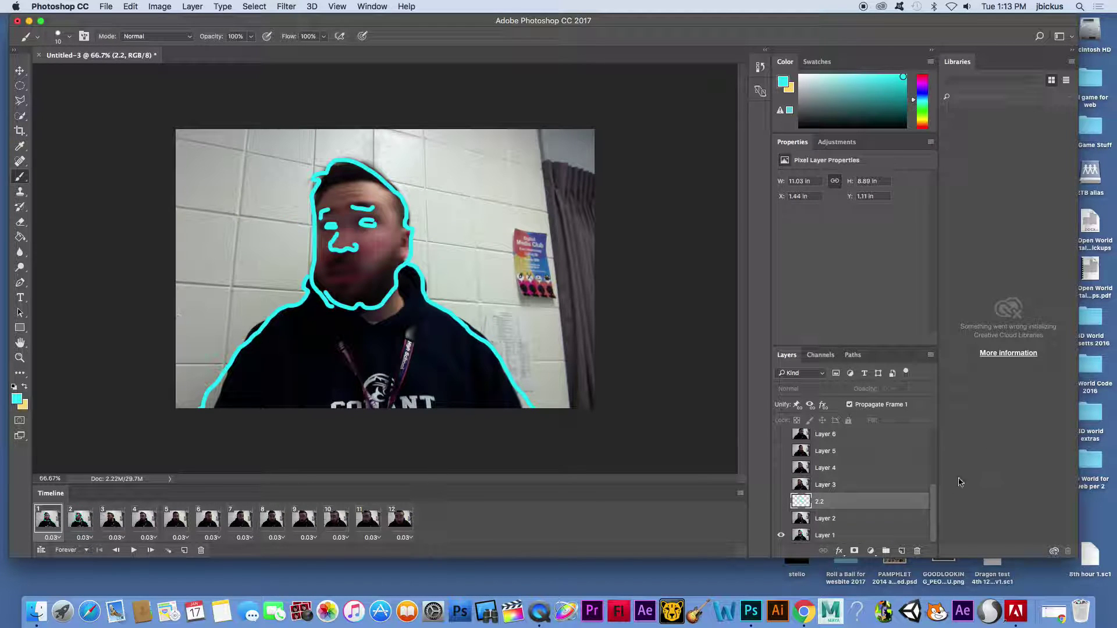
pyautogui.click(88, 522)
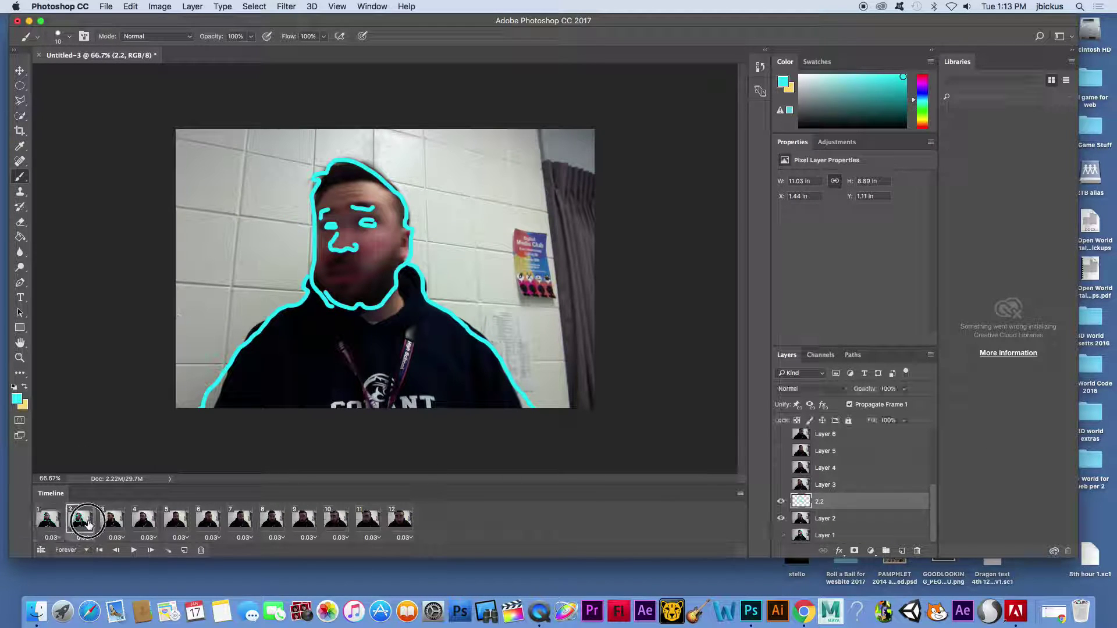
# On frame 3, add a new layer above Layer 3 and name it 3.3
pyautogui.press('Right')
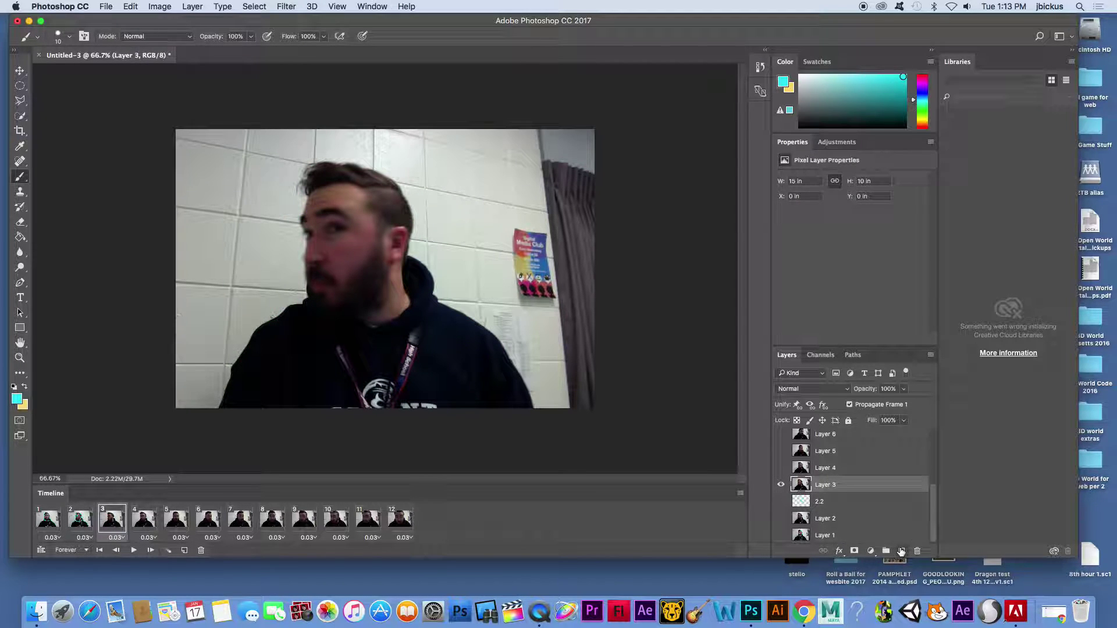
pyautogui.click(901, 551)
pyautogui.doubleClick(828, 485)
pyautogui.write('3')
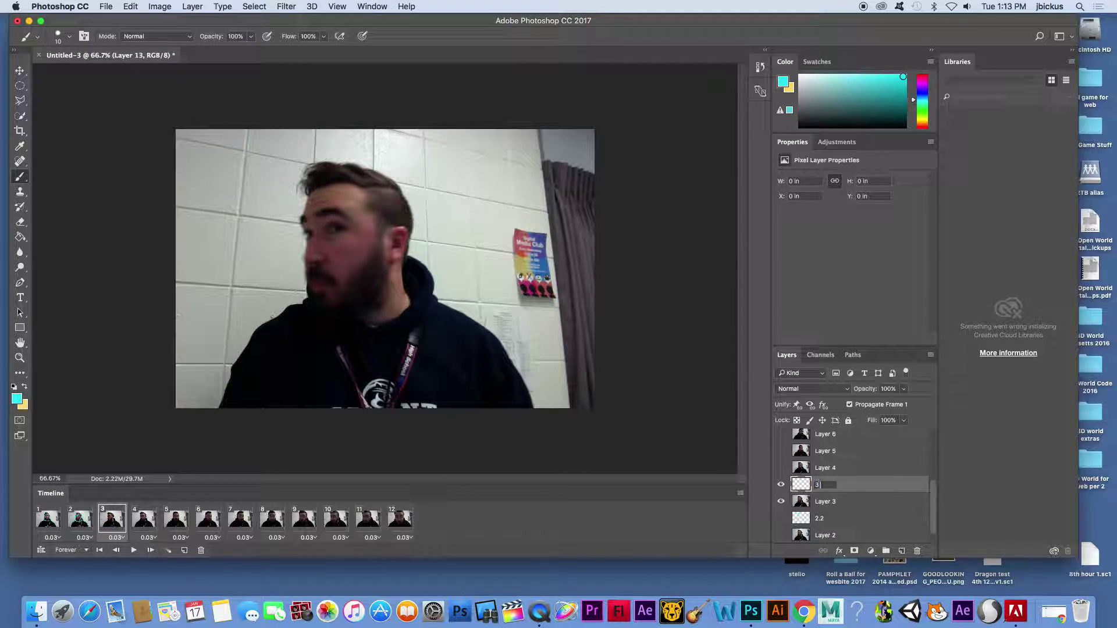
pyautogui.write('.3')
pyautogui.press('Return')
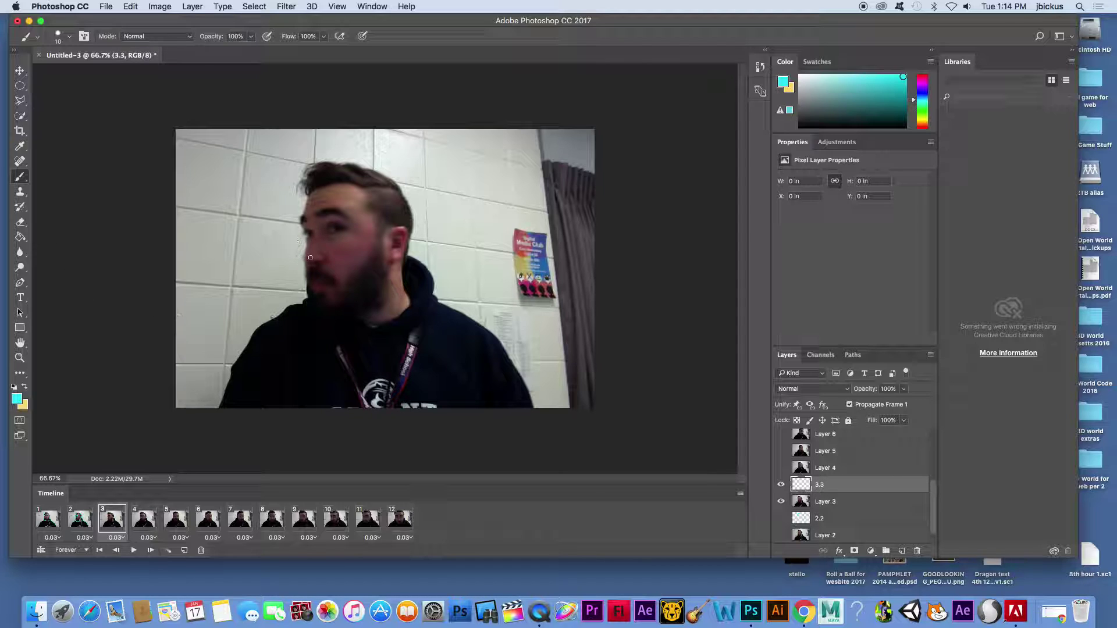
# Trace the man's nose, eye, eyebrow and face outline in cyan on layer 3.3
pyautogui.moveTo(302, 248)
pyautogui.mouseDown()
pyautogui.moveTo(314, 263)
pyautogui.moveTo(319, 255)
pyautogui.mouseUp()
pyautogui.moveTo(323, 214)
pyautogui.mouseDown()
pyautogui.moveTo(340, 216)
pyautogui.moveTo(327, 227)
pyautogui.moveTo(342, 231)
pyautogui.mouseUp()
pyautogui.moveTo(303, 217)
pyautogui.mouseDown()
pyautogui.moveTo(345, 189)
pyautogui.moveTo(383, 208)
pyautogui.moveTo(397, 275)
pyautogui.moveTo(366, 310)
pyautogui.moveTo(320, 307)
pyautogui.moveTo(312, 269)
pyautogui.mouseUp()
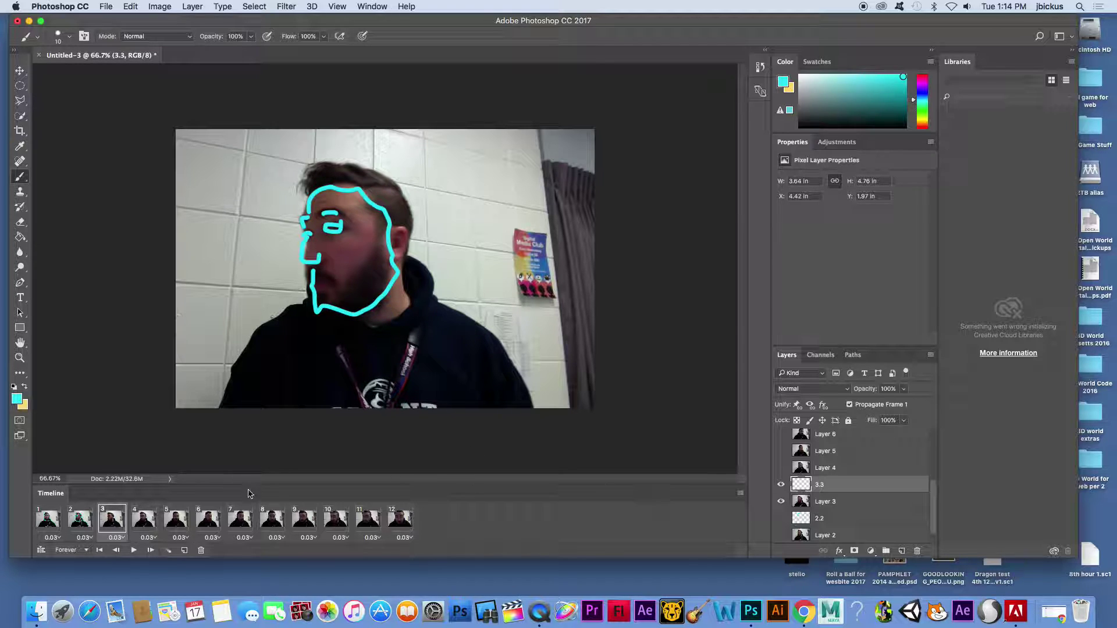
# Hide layer 3.3 on frame 1 so it drops out of all frames, and make it visible again on frame 3
pyautogui.click(39, 519)
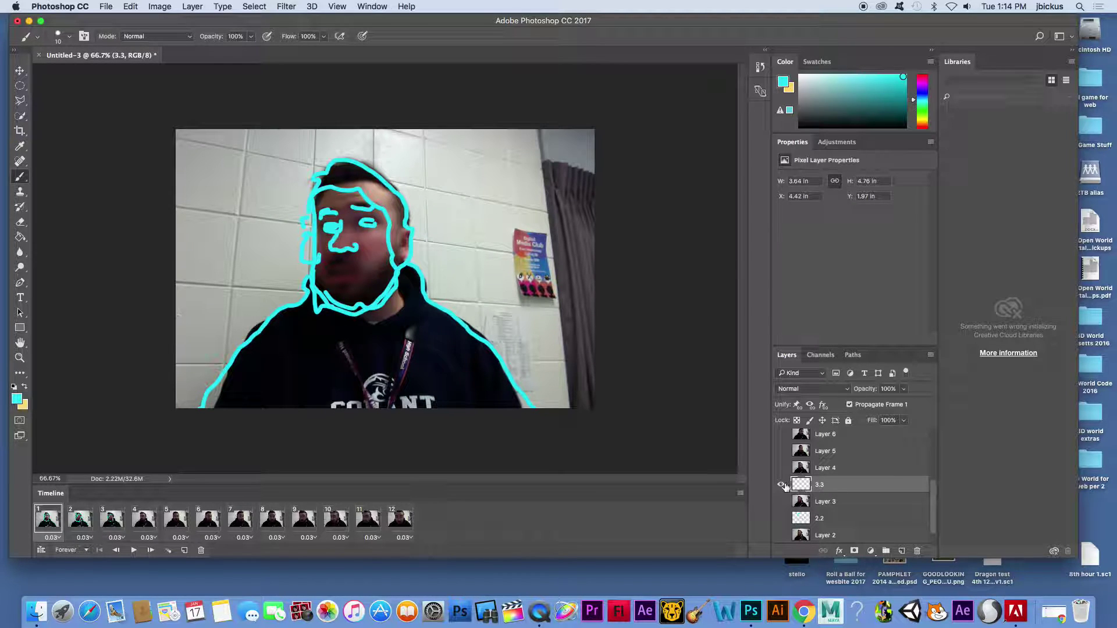
pyautogui.click(112, 518)
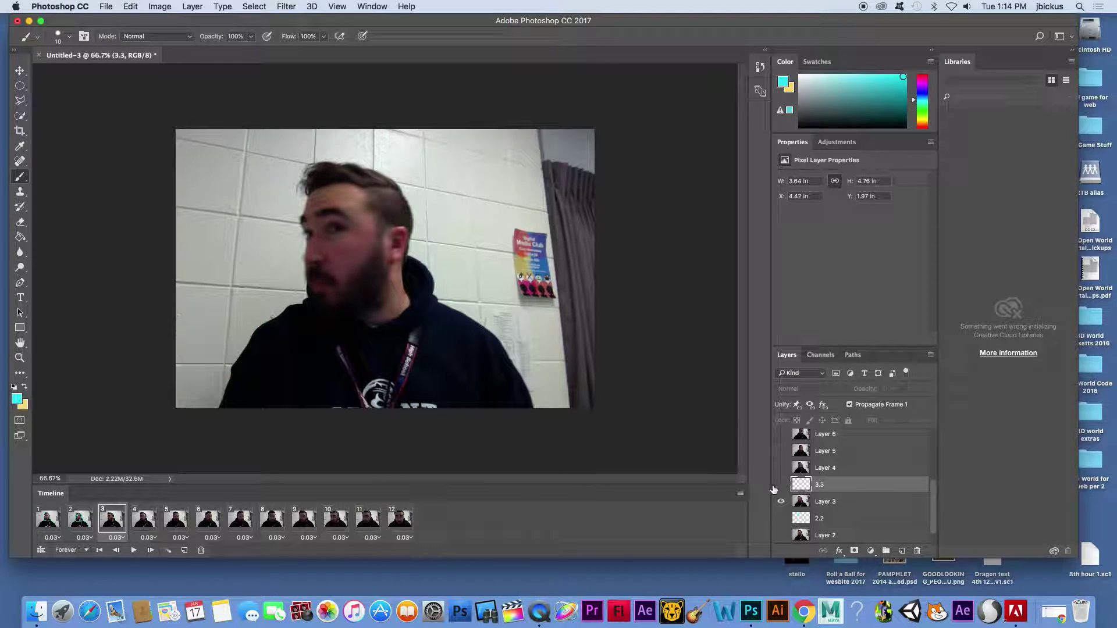
pyautogui.click(780, 485)
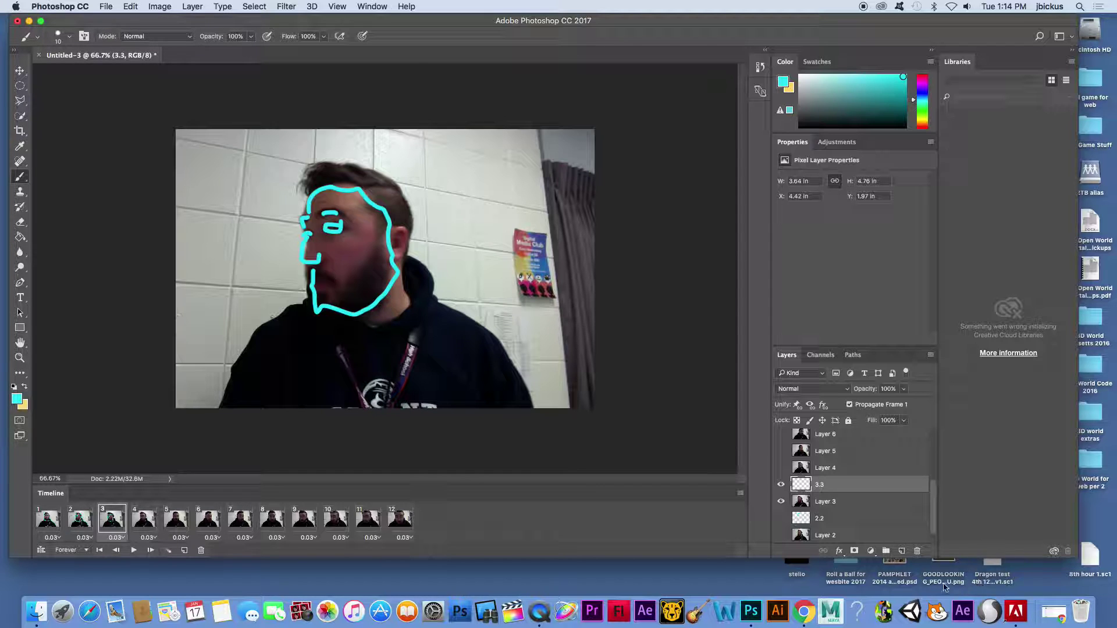
# Add a new layer between Layer 3 and layer 3.3 and fill it with the yellow swatch colour
pyautogui.click(901, 552)
pyautogui.moveTo(838, 489); pyautogui.dragTo(837, 507)
pyautogui.click(21, 237)
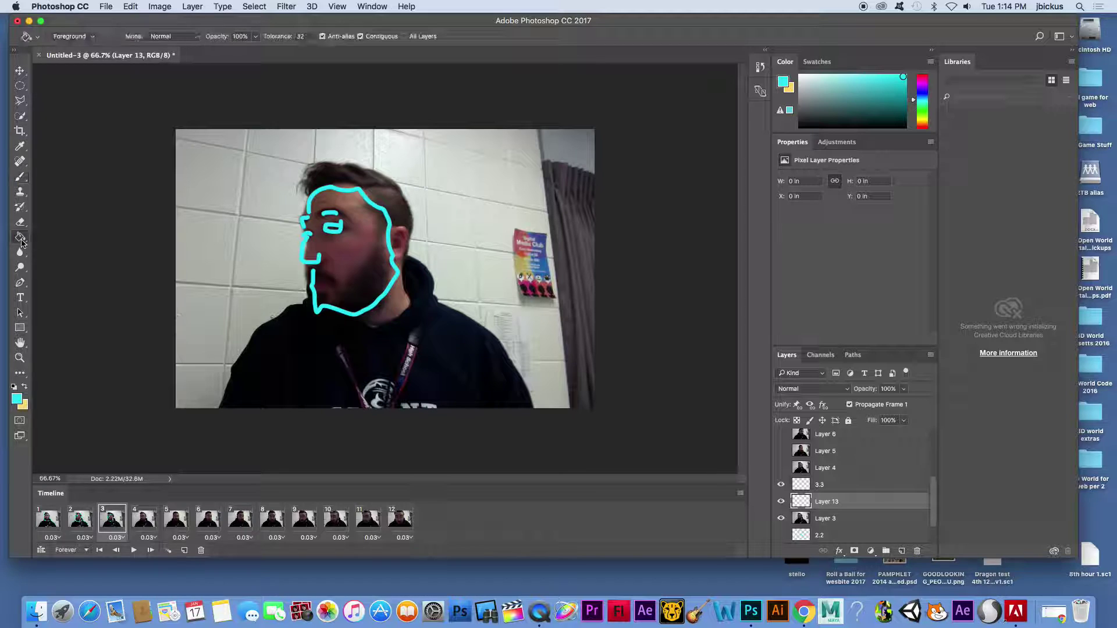
pyautogui.click(24, 387)
pyautogui.click(255, 311)
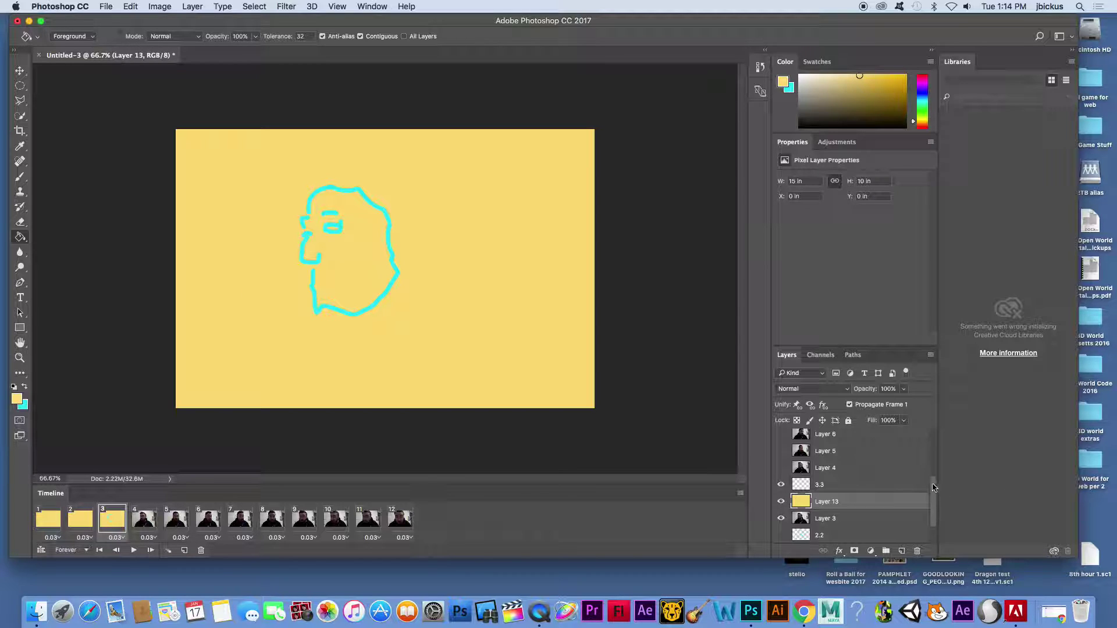
# Hide the yellow background layer on frame 1 so it drops out of the frames
pyautogui.moveTo(934, 489); pyautogui.dragTo(935, 523)
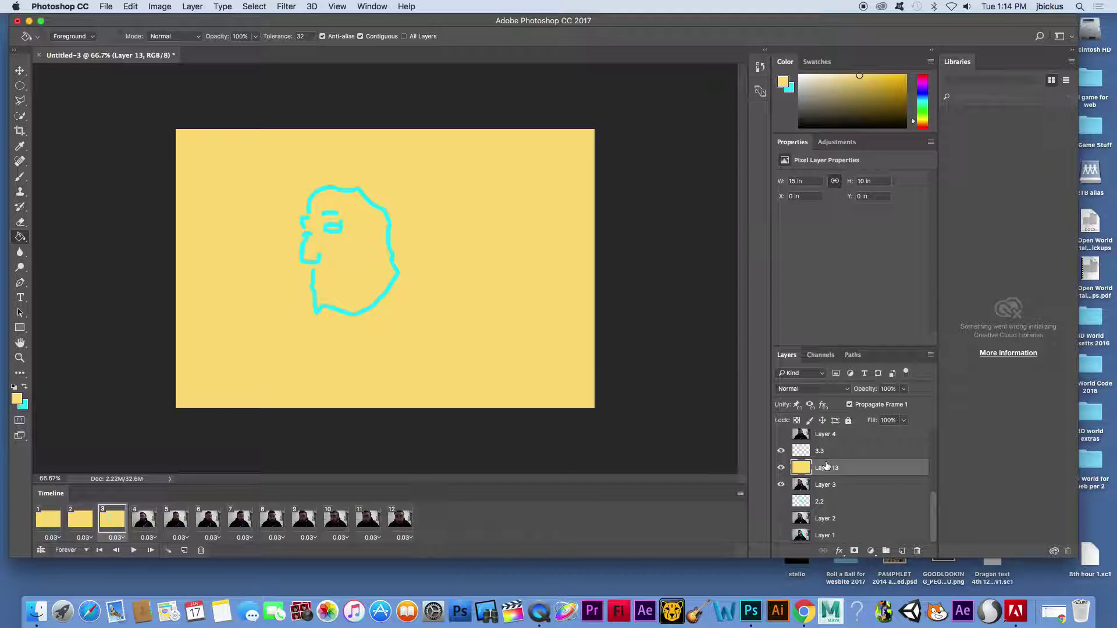
pyautogui.click(49, 524)
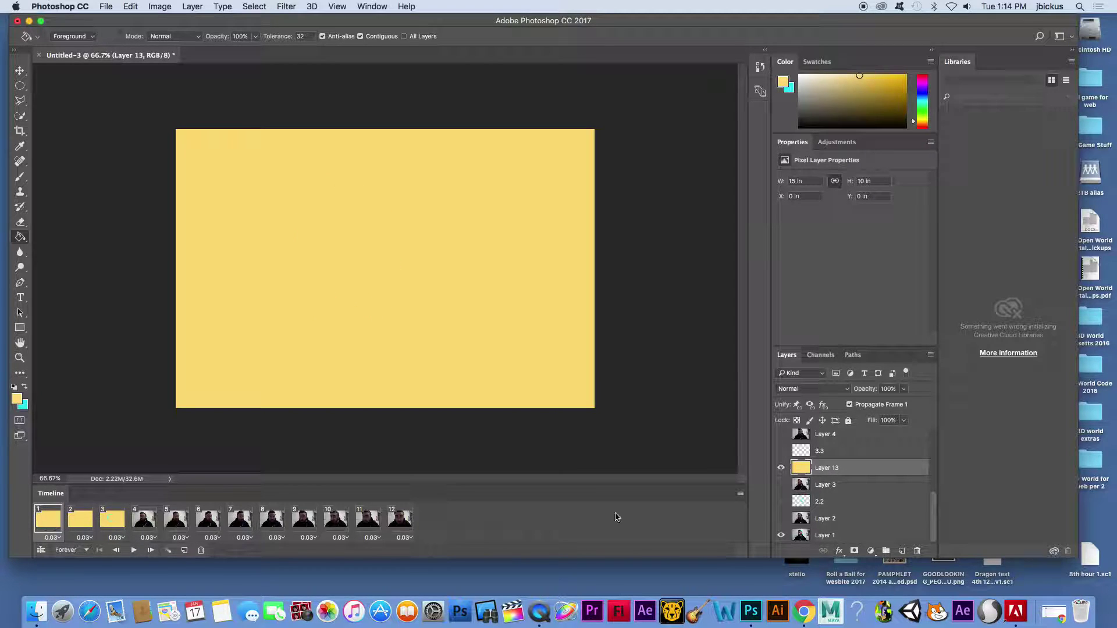
pyautogui.click(782, 471)
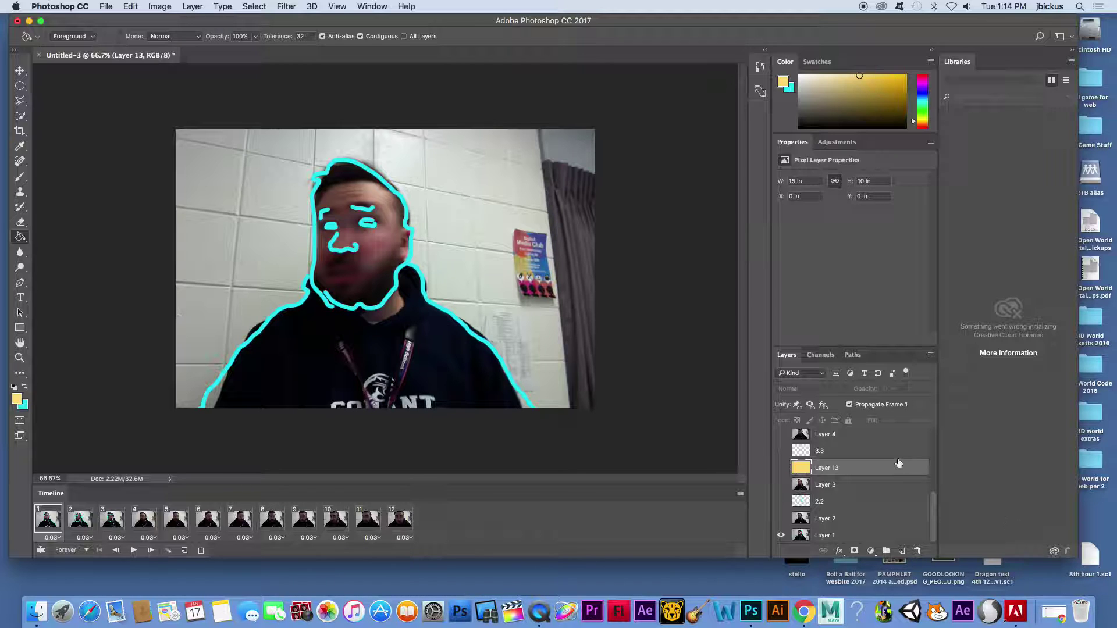
# Delete layer 3.3 and the yellow background layer
pyautogui.click(858, 437)
pyautogui.click(856, 454)
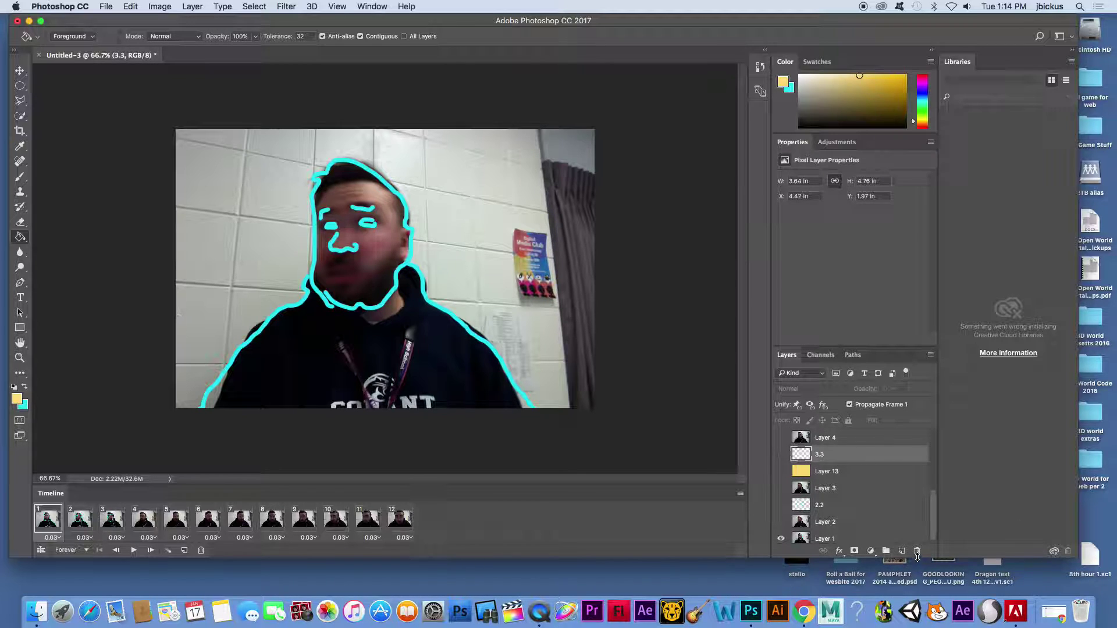
pyautogui.click(917, 551)
pyautogui.click(661, 215)
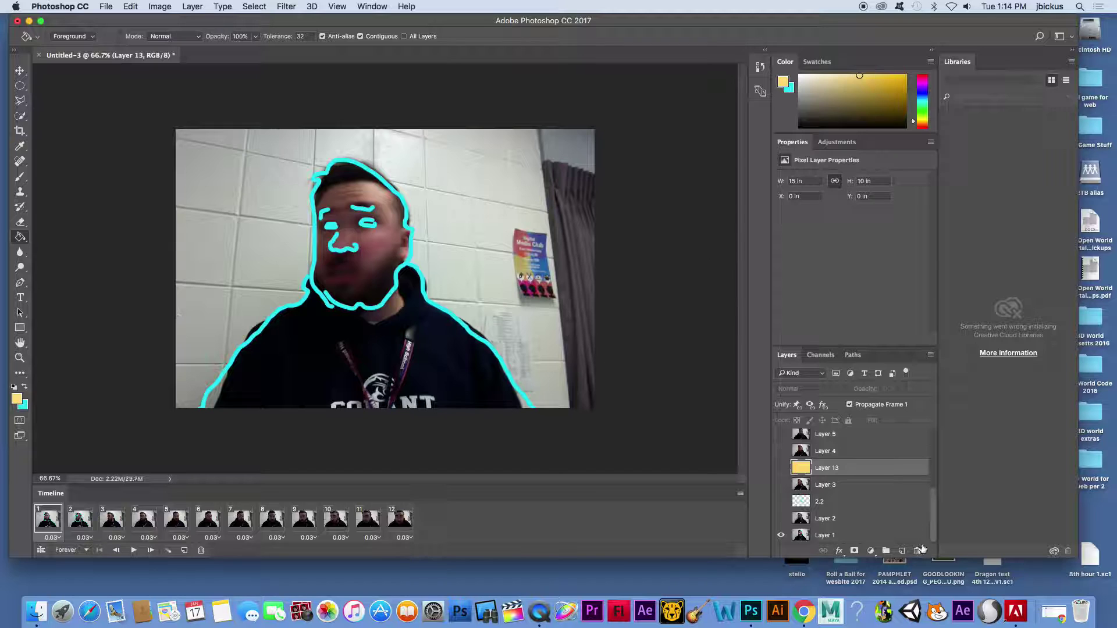
pyautogui.click(917, 550)
pyautogui.click(662, 210)
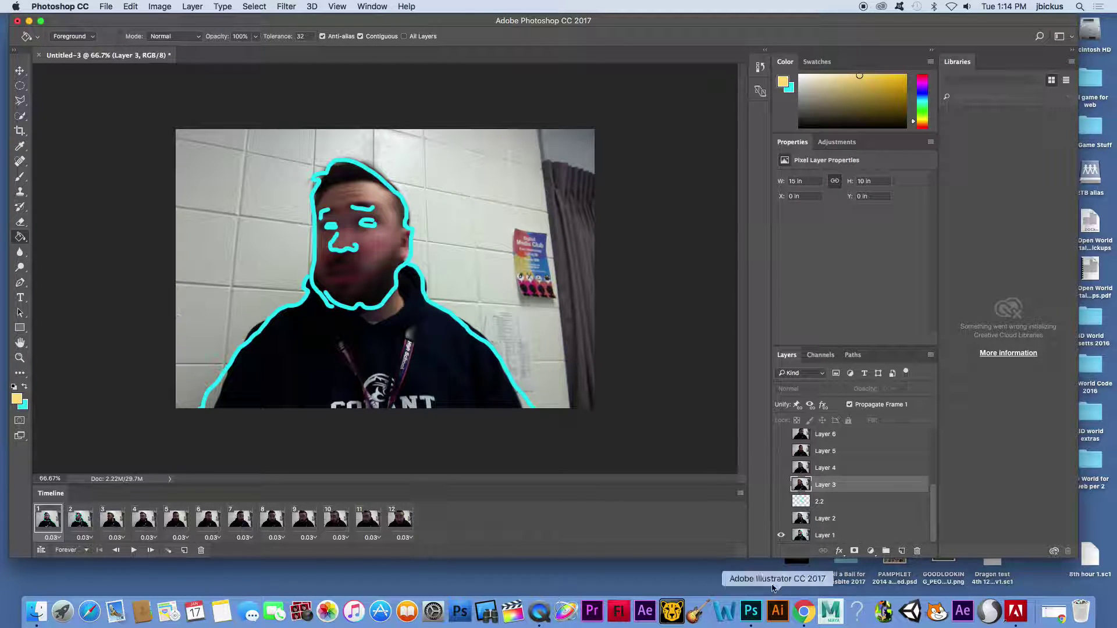
# Convert the frame animation to a video timeline and scrub through it to check the frames and layer tracks
pyautogui.click(834, 537)
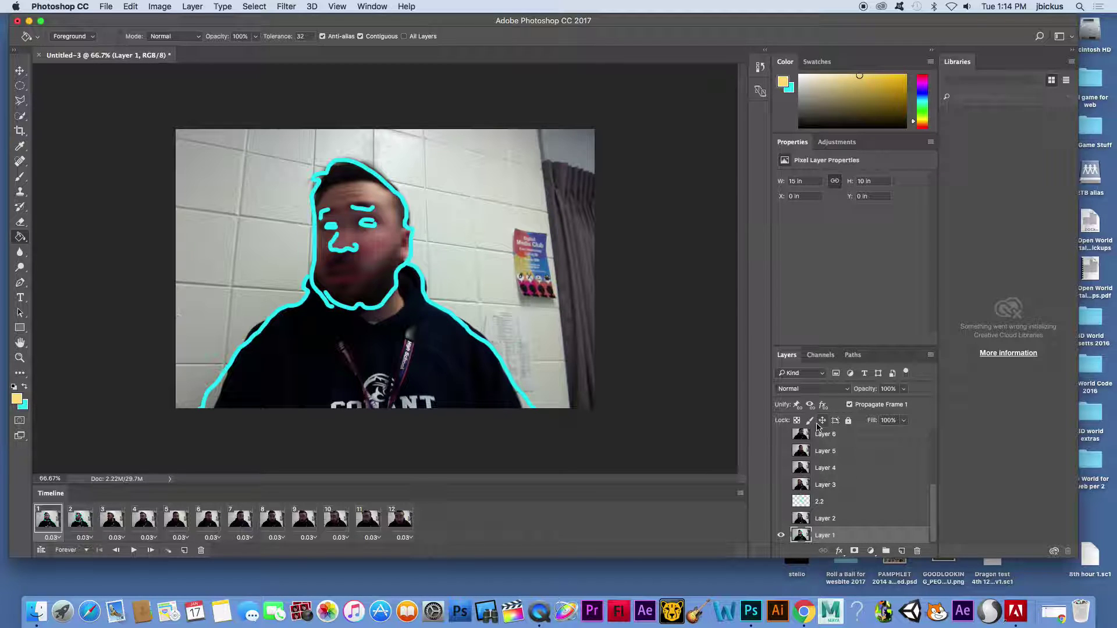
pyautogui.click(41, 550)
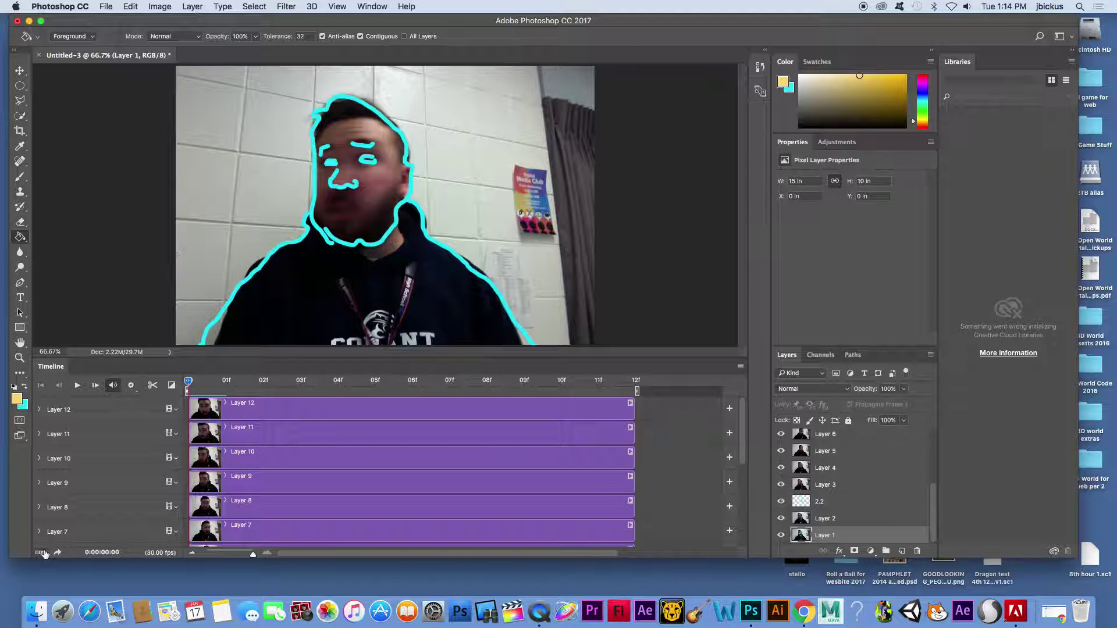
pyautogui.click(198, 386)
pyautogui.moveTo(198, 386); pyautogui.dragTo(523, 386)
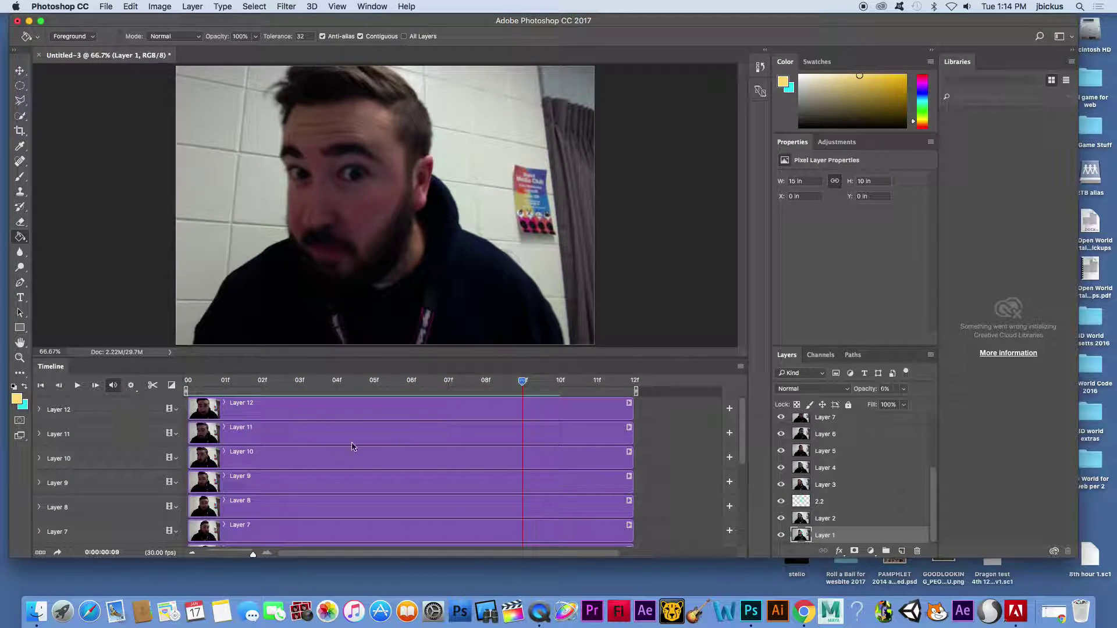
pyautogui.moveTo(742, 430); pyautogui.dragTo(743, 511)
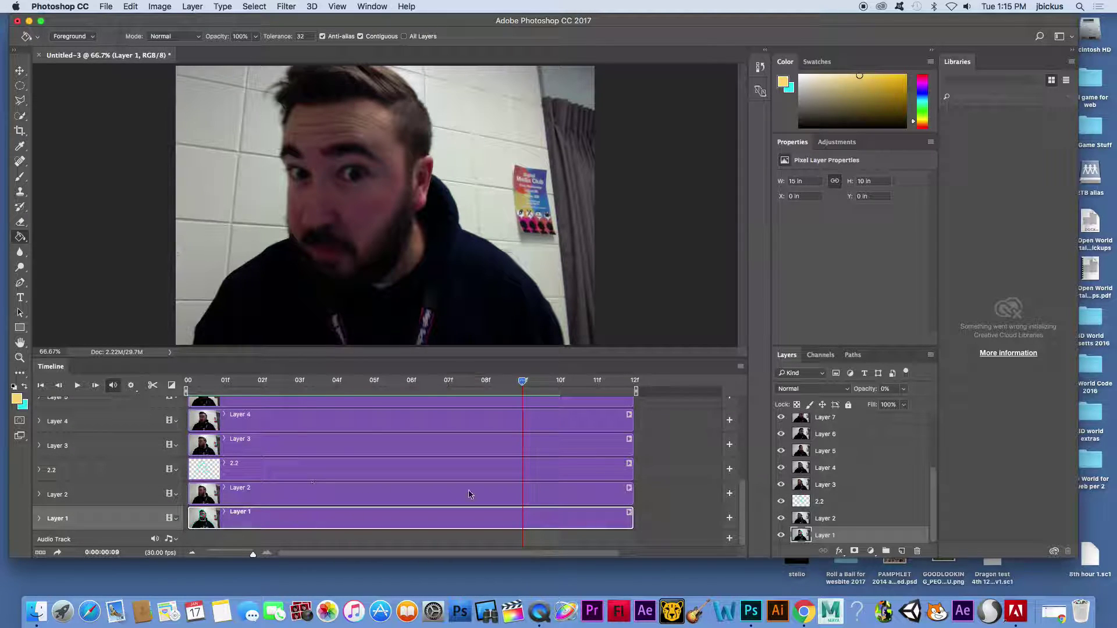
pyautogui.moveTo(750, 500); pyautogui.dragTo(749, 411)
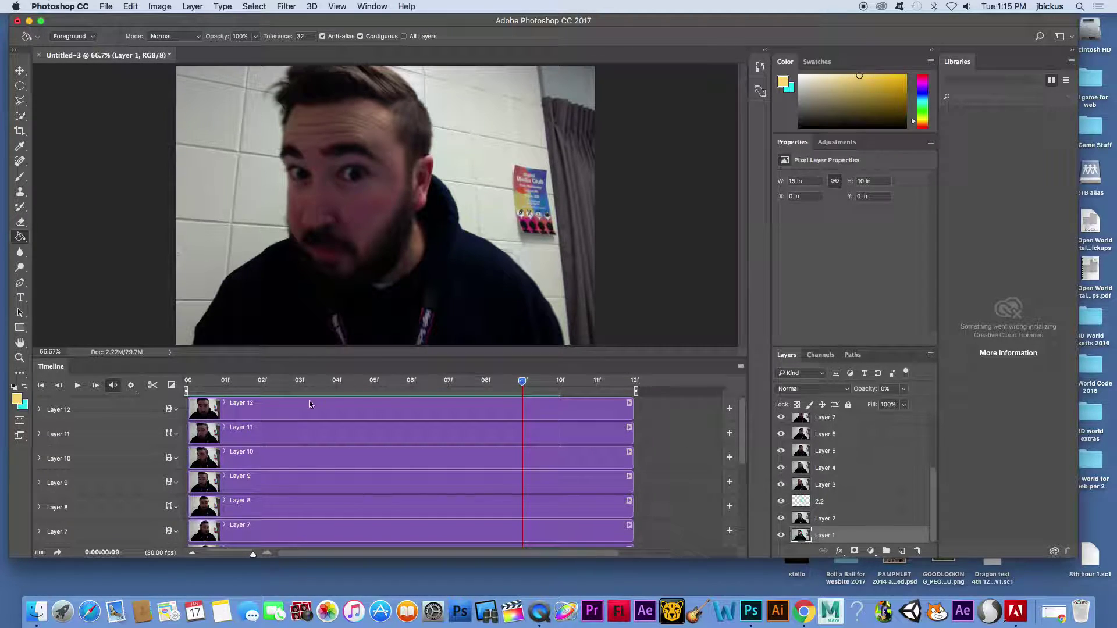
pyautogui.moveTo(267, 382); pyautogui.dragTo(192, 415)
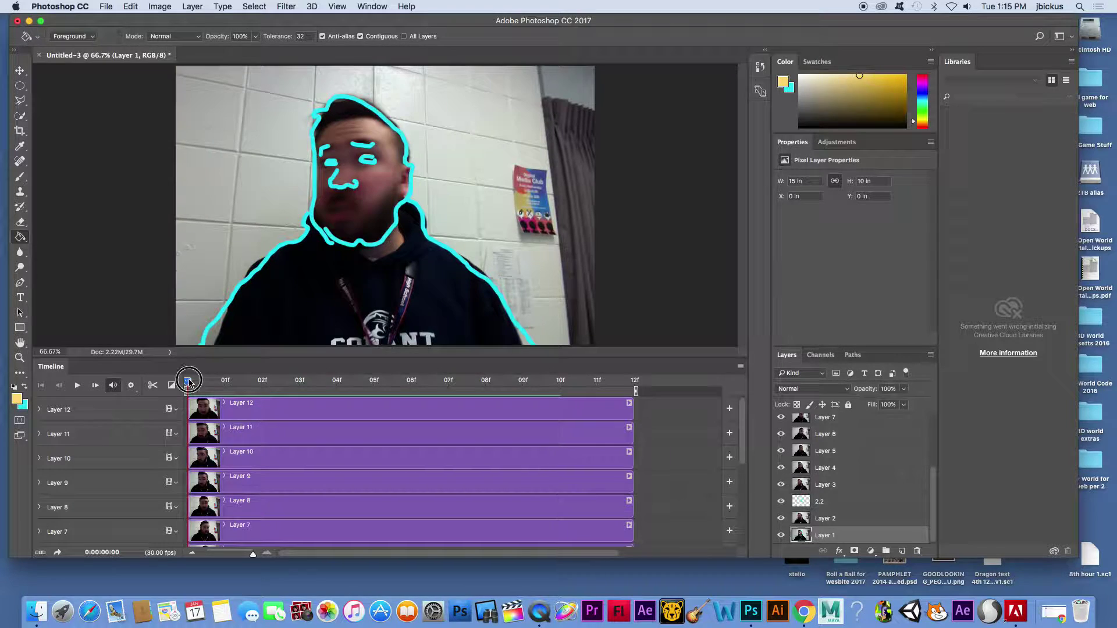
pyautogui.moveTo(187, 381); pyautogui.dragTo(213, 389)
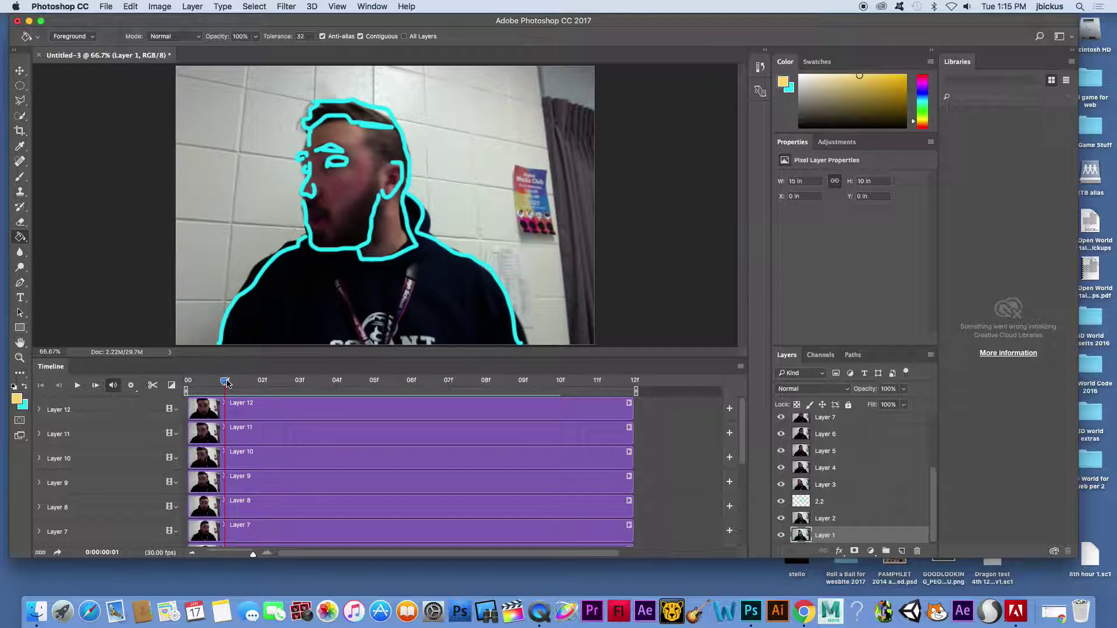
pyautogui.click(851, 518)
pyautogui.click(846, 534)
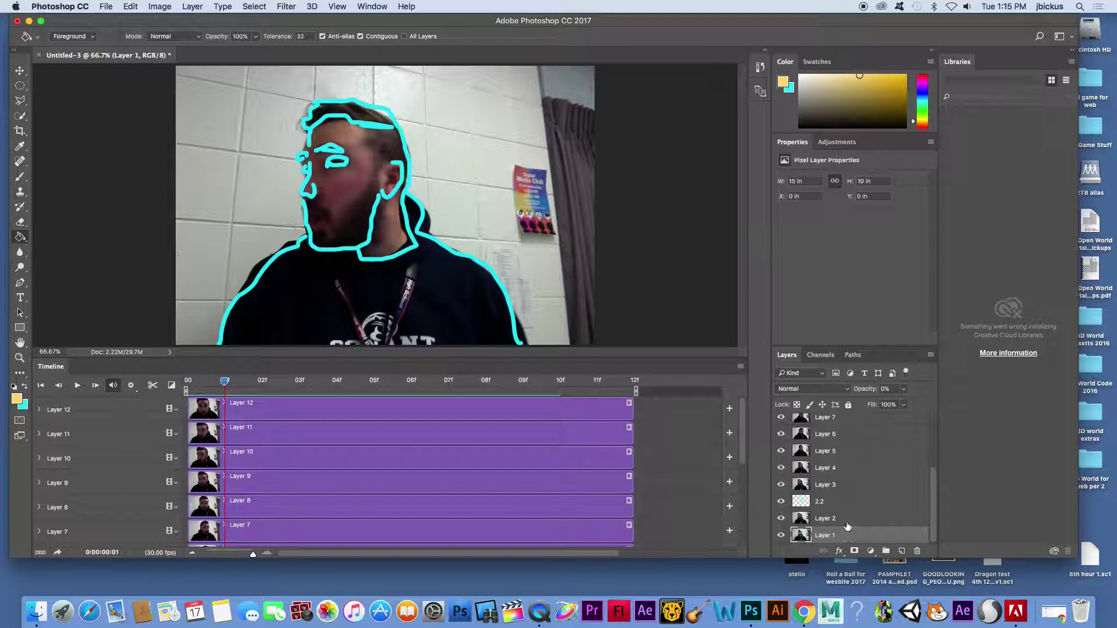
pyautogui.click(847, 481)
pyautogui.click(851, 468)
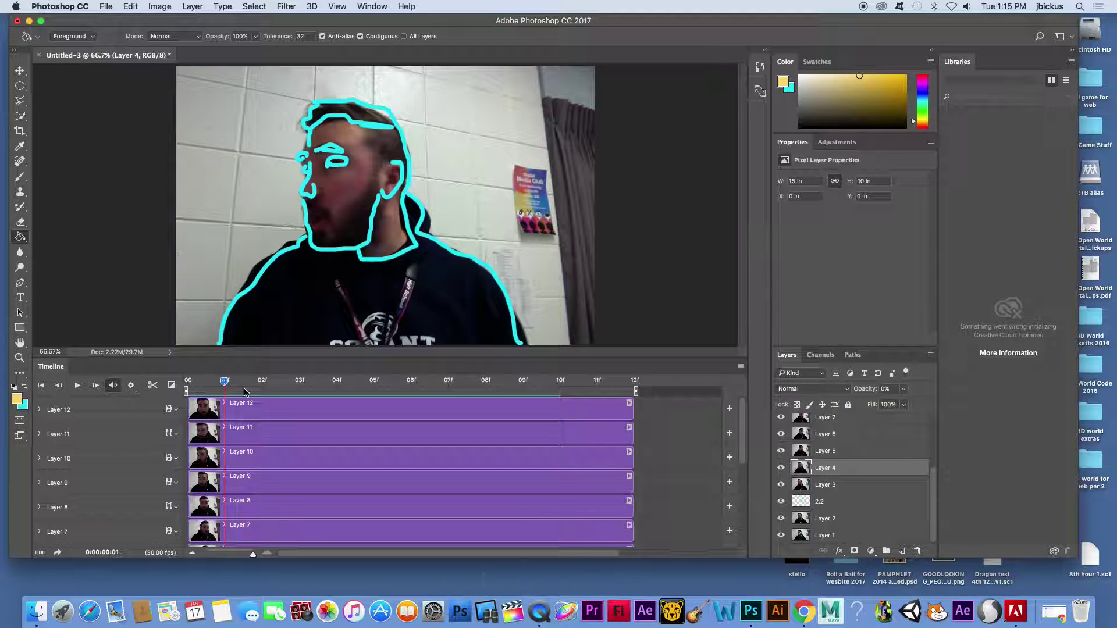
pyautogui.moveTo(226, 383)
pyautogui.mouseDown()
pyautogui.moveTo(299, 383)
pyautogui.moveTo(214, 386)
pyautogui.moveTo(317, 382)
pyautogui.moveTo(224, 384)
pyautogui.mouseUp()
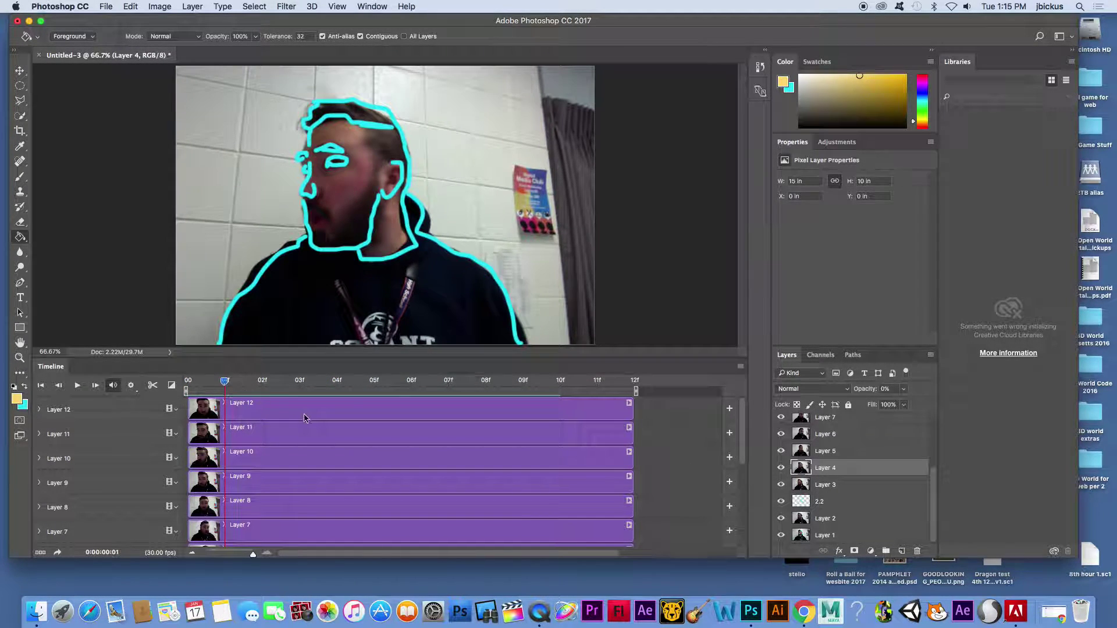
# Return to the start of the timeline and add a new blank video layer above Layer 12
pyautogui.scroll(3, 925, 460)
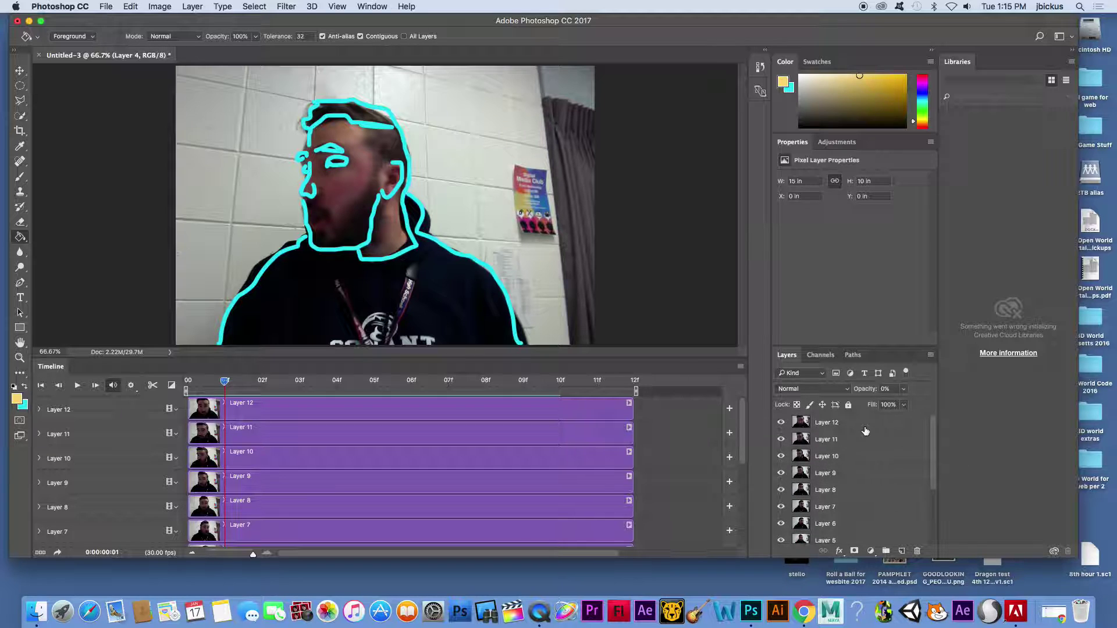
pyautogui.click(866, 430)
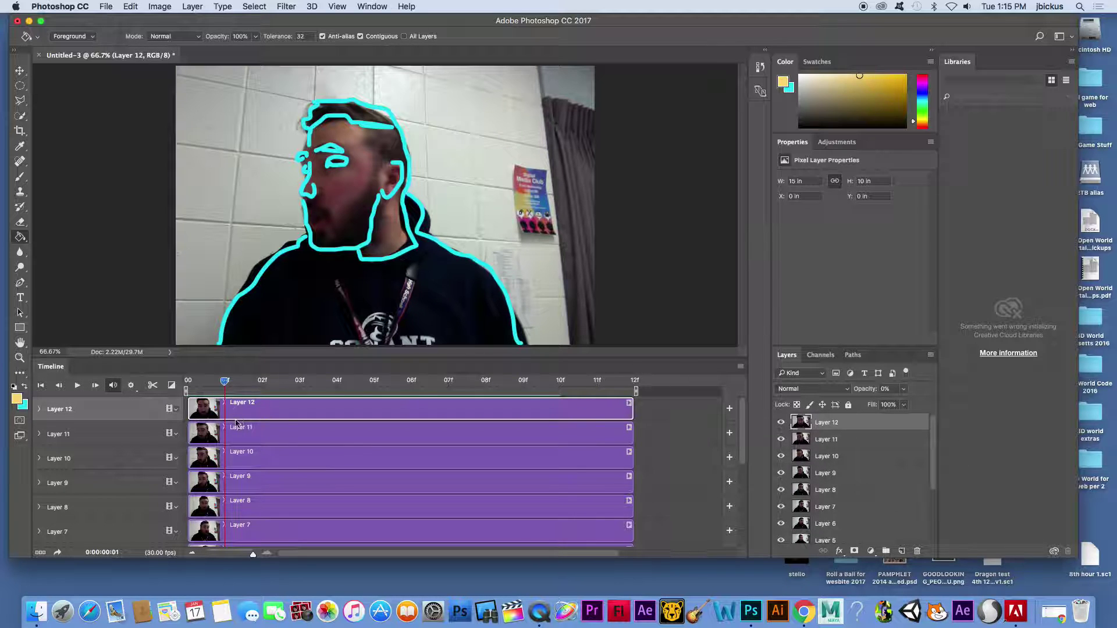
pyautogui.moveTo(224, 385); pyautogui.dragTo(187, 384)
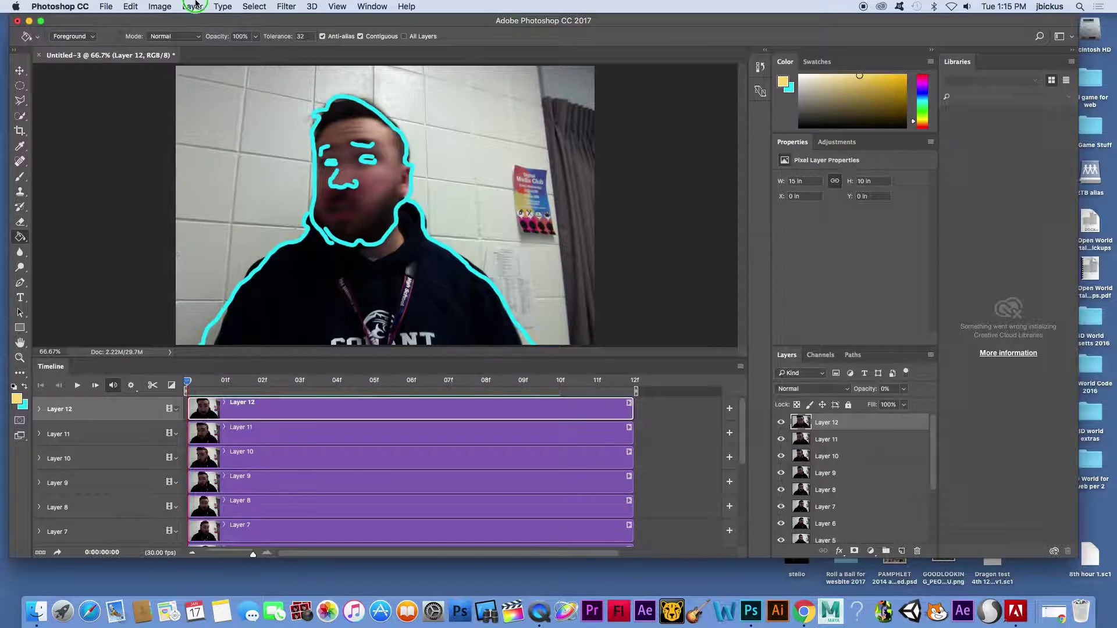
pyautogui.click(193, 7)
pyautogui.moveTo(259, 243)
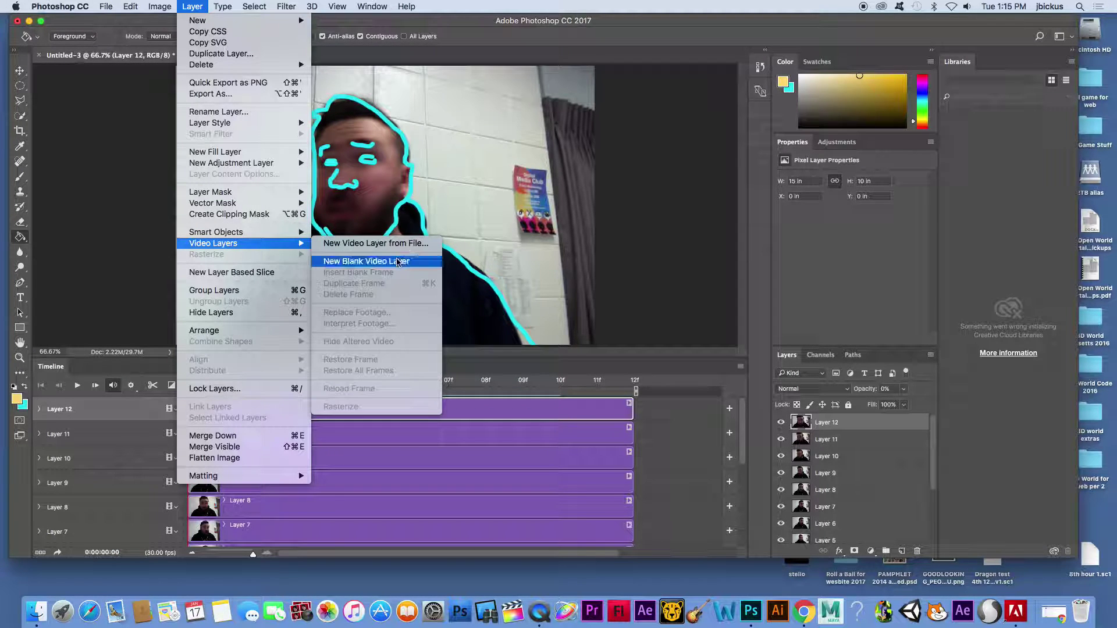
pyautogui.click(399, 261)
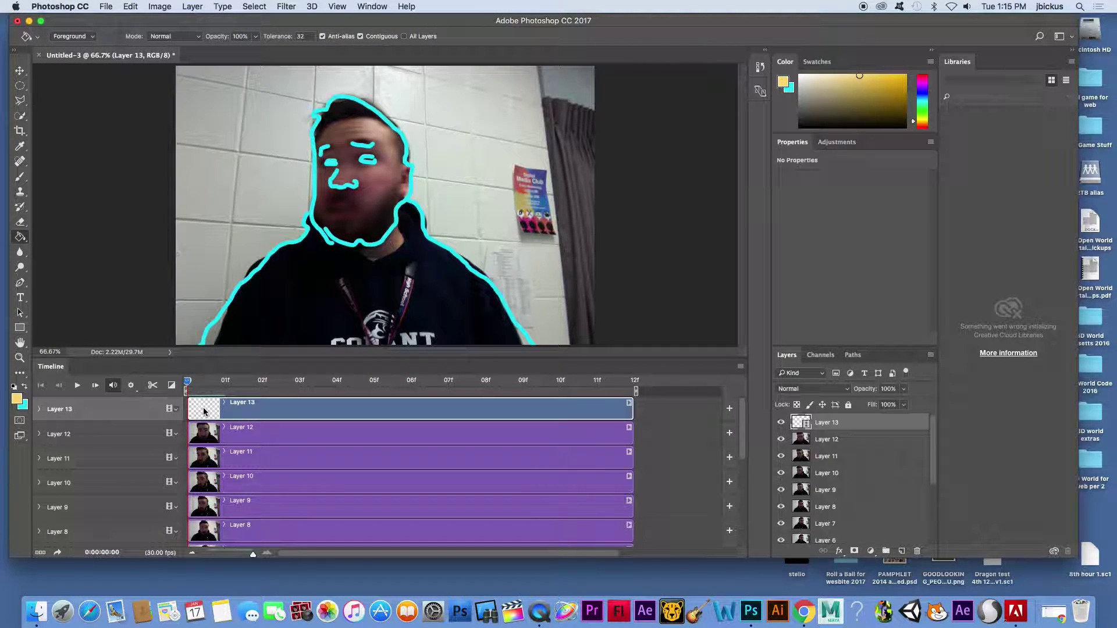
# At frame 02f, trace the man's head, ear, beard, nose, eye and eyebrow in cyan on the blank video layer
pyautogui.moveTo(188, 384); pyautogui.dragTo(260, 384)
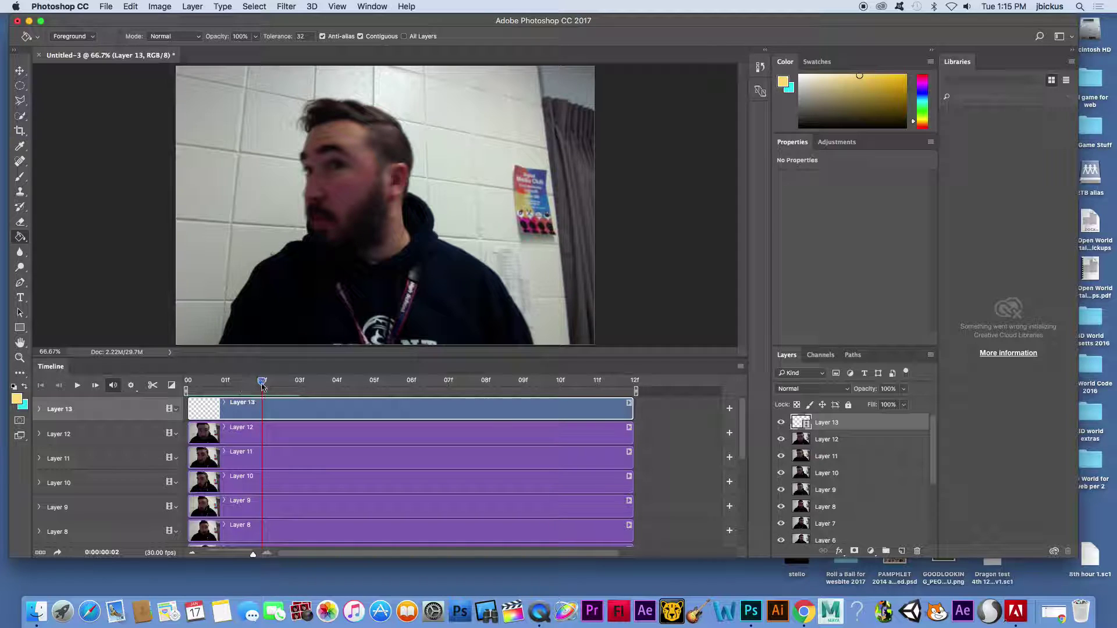
pyautogui.click(20, 177)
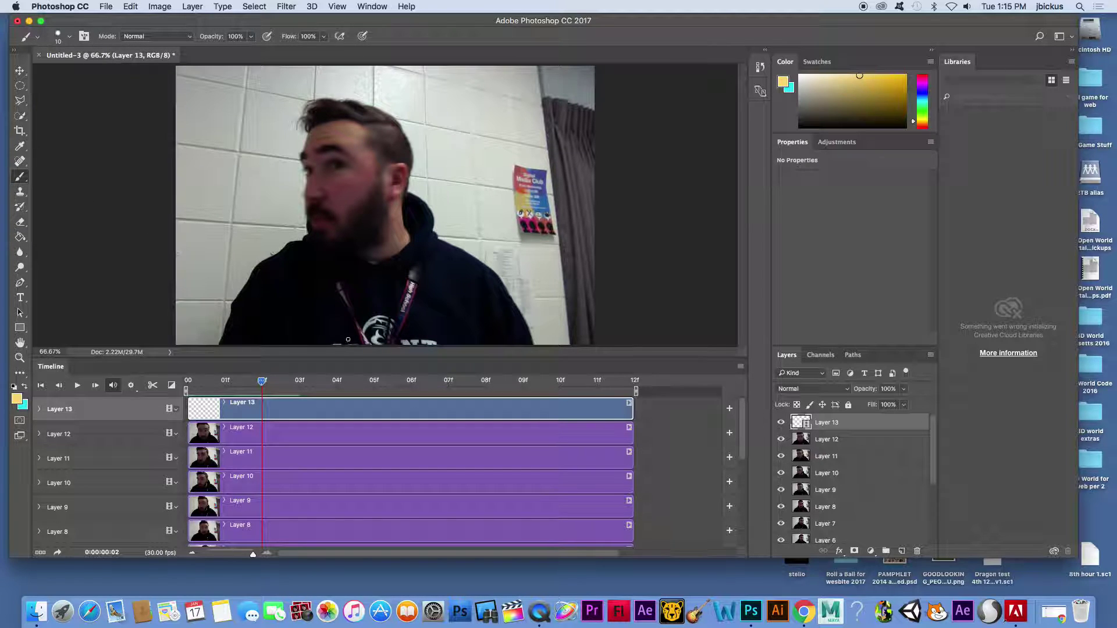
pyautogui.press('x')
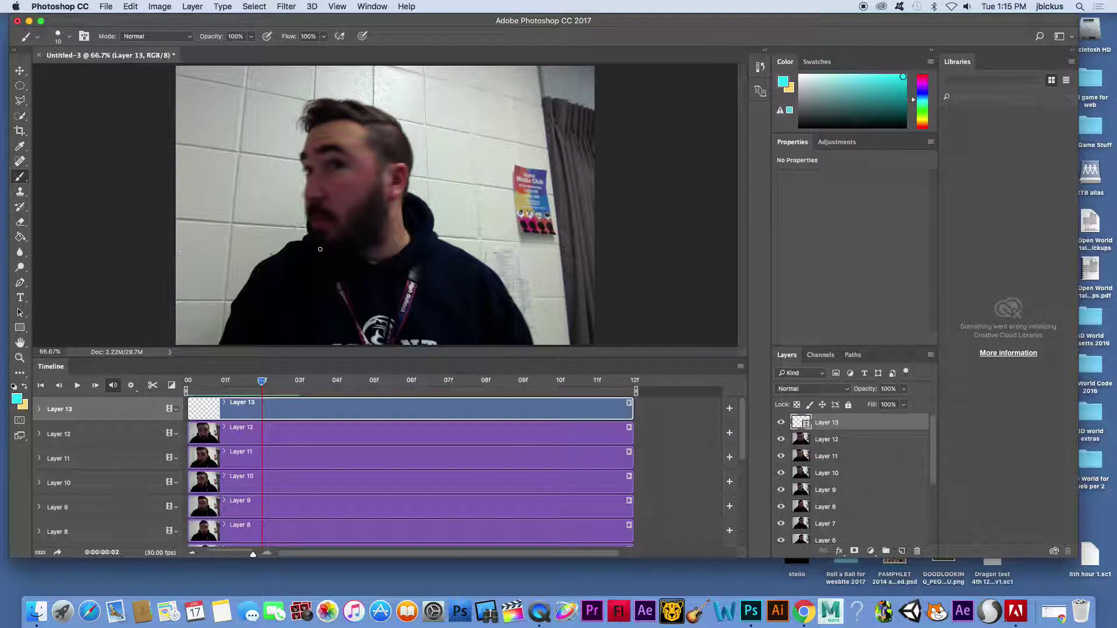
pyautogui.moveTo(322, 255)
pyautogui.mouseDown()
pyautogui.moveTo(377, 247)
pyautogui.moveTo(391, 160)
pyautogui.mouseUp()
pyautogui.moveTo(373, 185)
pyautogui.mouseDown()
pyautogui.moveTo(311, 241)
pyautogui.moveTo(328, 208)
pyautogui.moveTo(309, 212)
pyautogui.moveTo(311, 115)
pyautogui.moveTo(385, 114)
pyautogui.moveTo(409, 163)
pyautogui.moveTo(391, 194)
pyautogui.mouseUp()
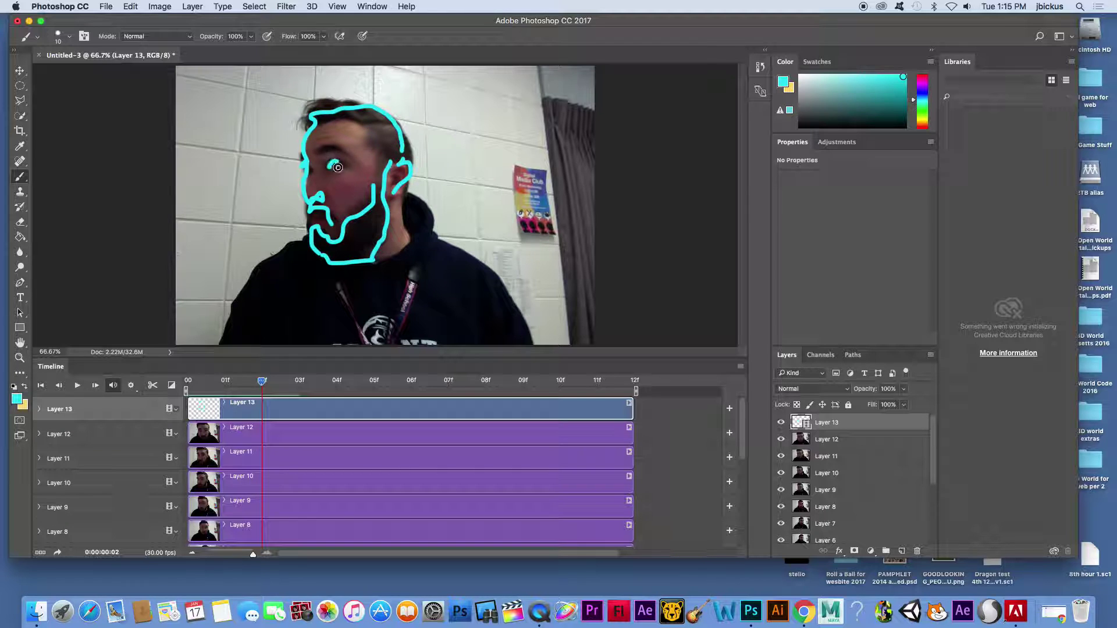
pyautogui.moveTo(318, 154); pyautogui.dragTo(349, 161)
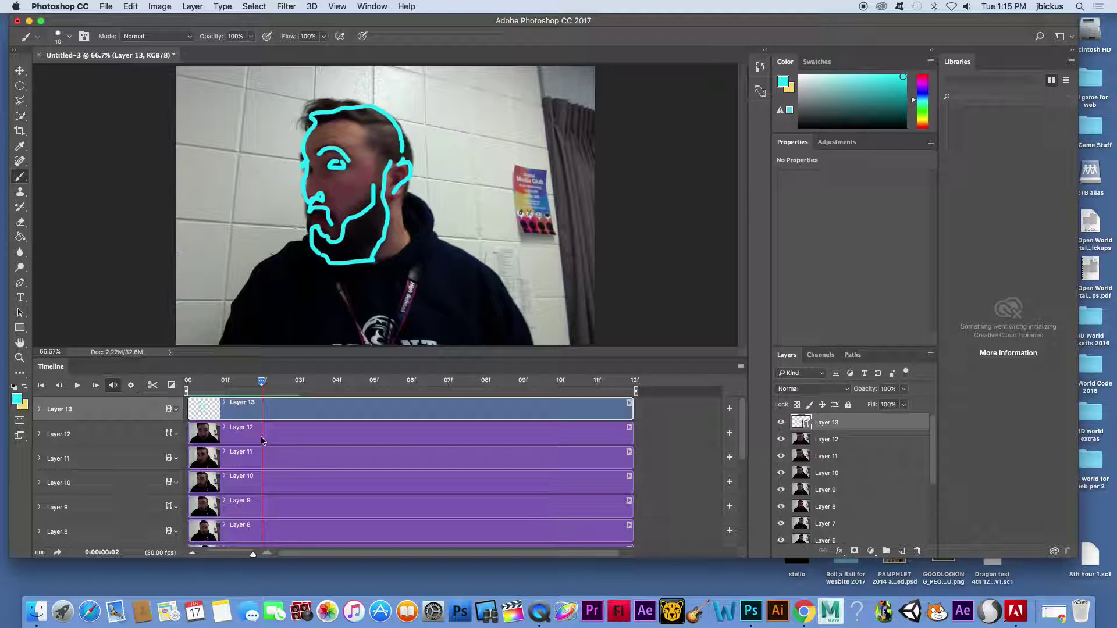
# At frame 03f, brush a cyan outline from the chin around the ear to the top of the man's hair
pyautogui.click(291, 385)
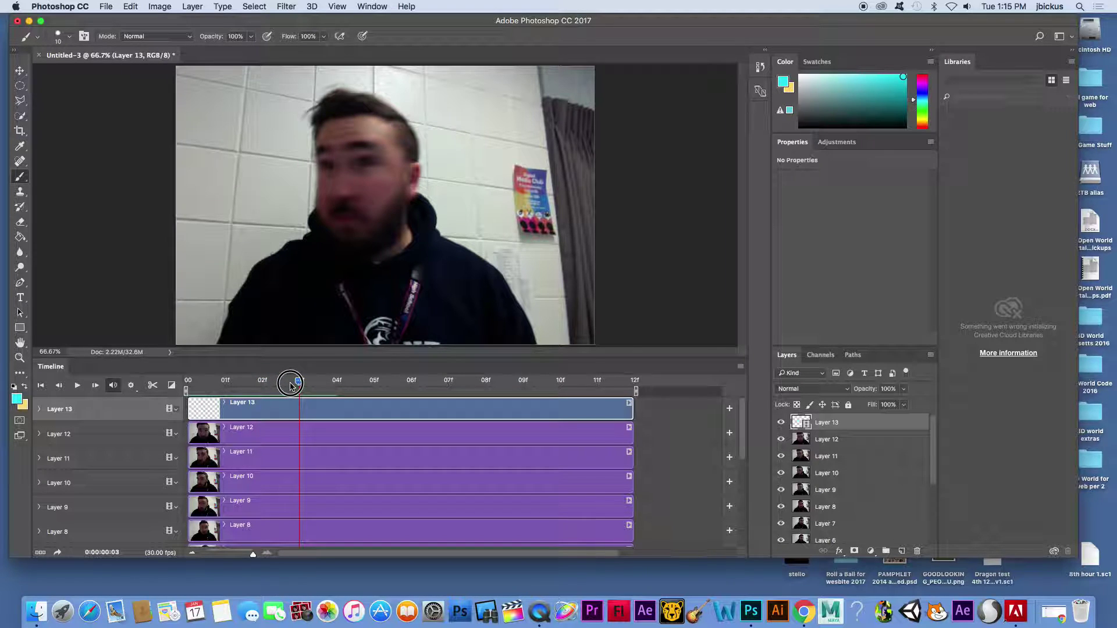
pyautogui.moveTo(347, 265)
pyautogui.mouseDown()
pyautogui.moveTo(396, 259)
pyautogui.moveTo(414, 186)
pyautogui.moveTo(382, 99)
pyautogui.moveTo(339, 103)
pyautogui.mouseUp()
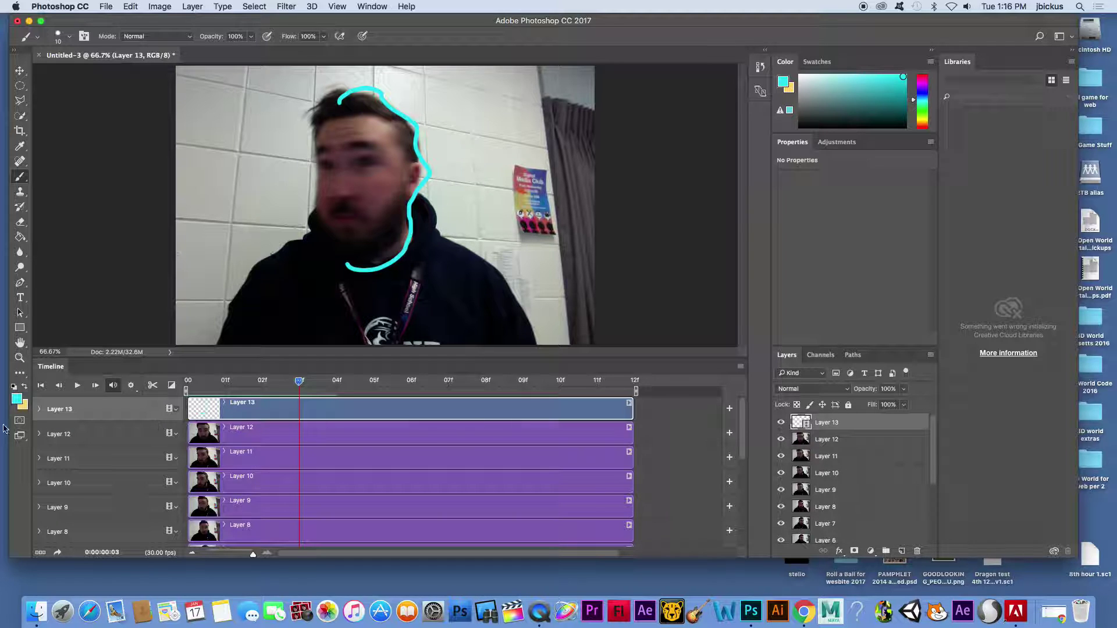
# Go back to the start of the timeline and add a new regular layer above the video layer
pyautogui.scroll(-1, 230, 414)
pyautogui.moveTo(300, 384); pyautogui.dragTo(200, 404)
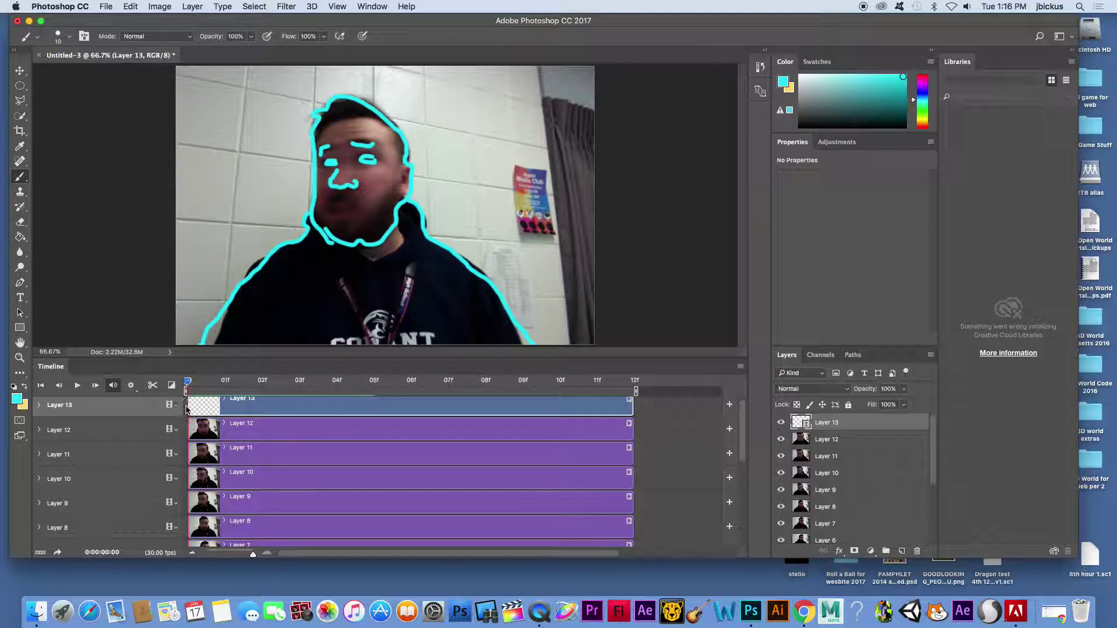
pyautogui.click(902, 550)
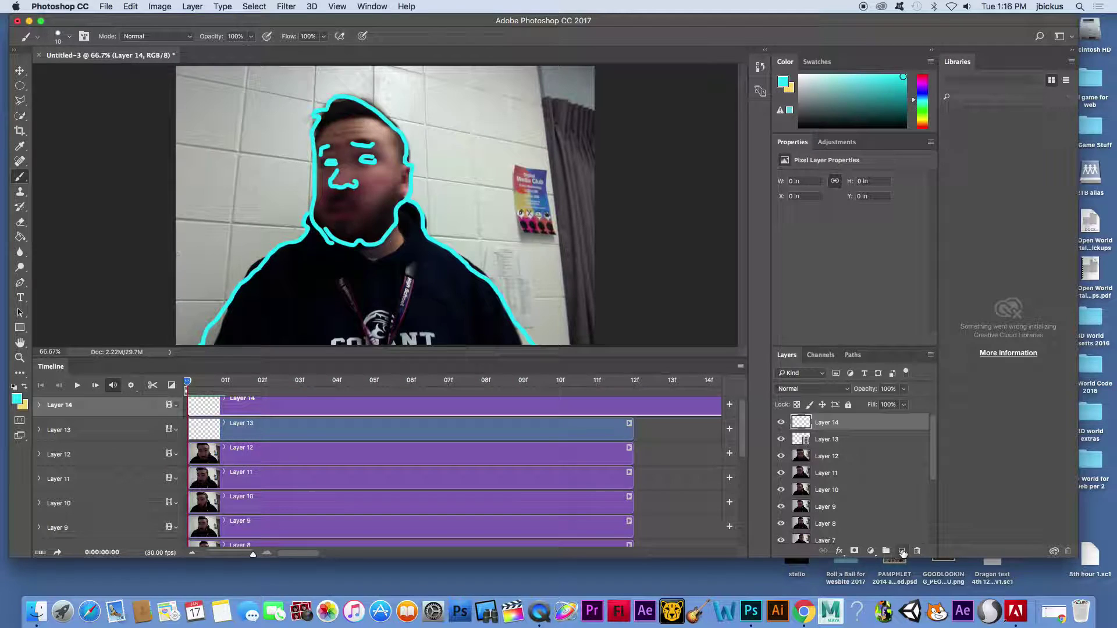
# Place Layer 14 directly beneath the Layer 13 video layer and trim its clip to end at 12f like the others
pyautogui.moveTo(822, 432); pyautogui.dragTo(823, 448)
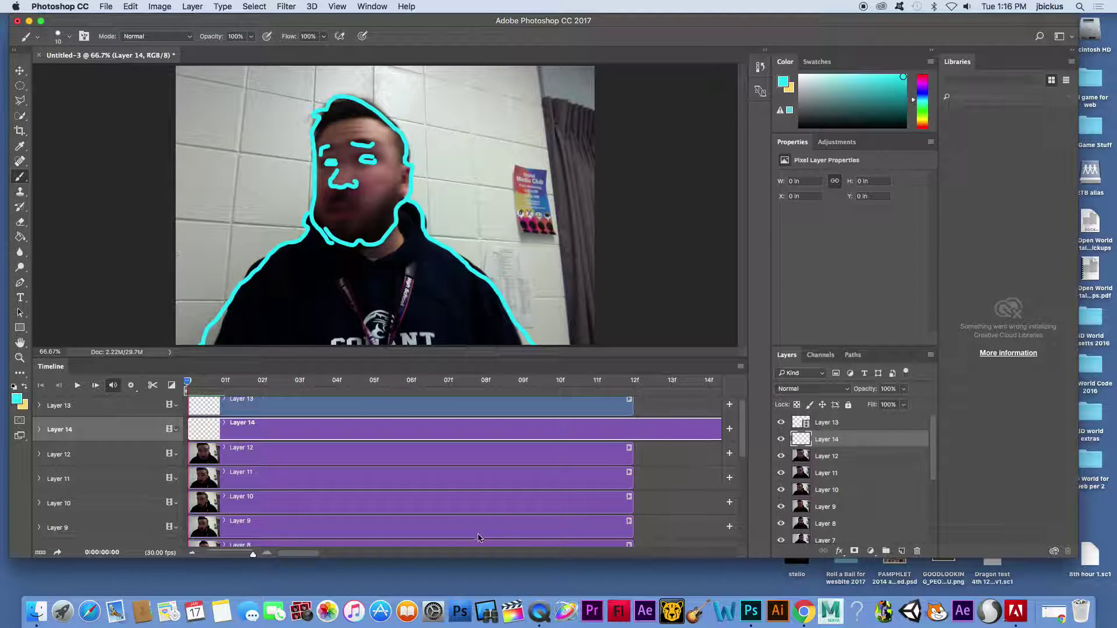
pyautogui.moveTo(251, 555); pyautogui.dragTo(217, 558)
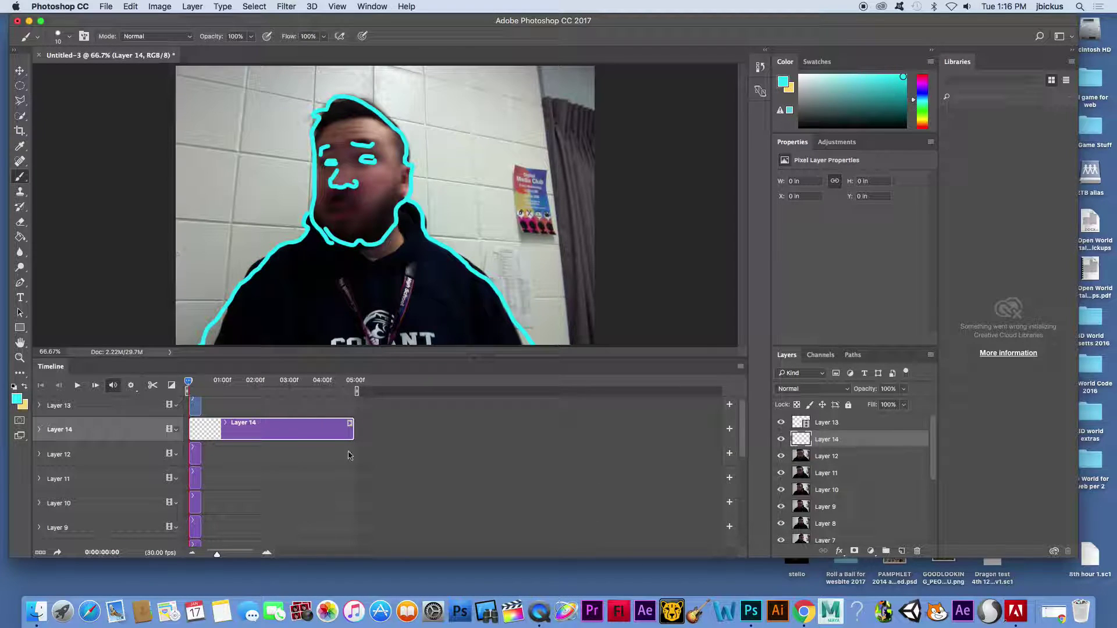
pyautogui.moveTo(354, 431); pyautogui.dragTo(202, 432)
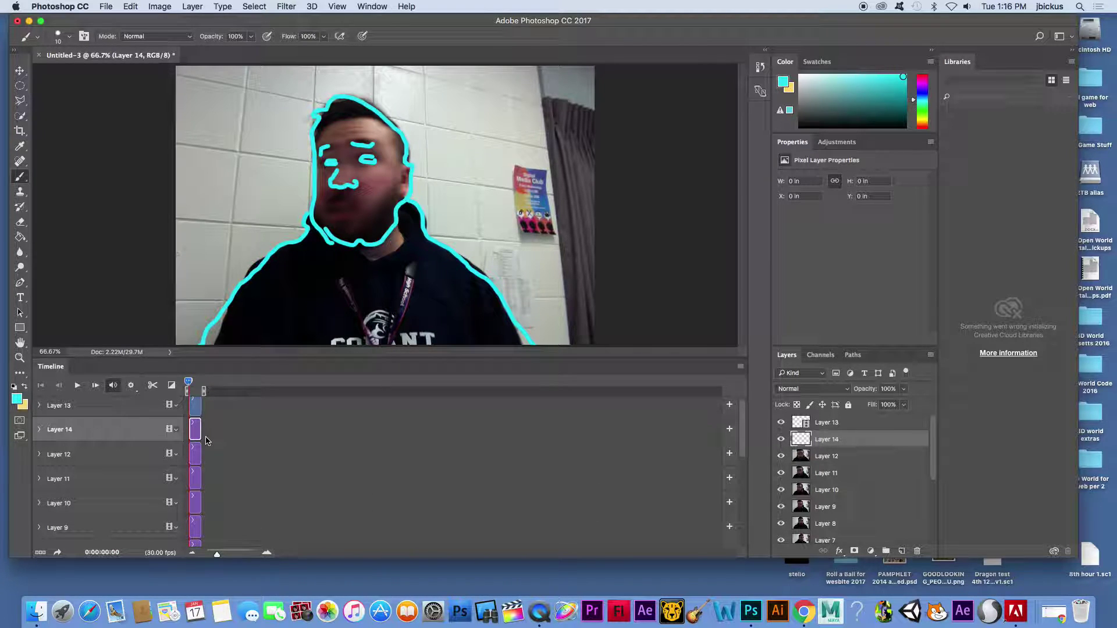
pyautogui.moveTo(217, 553); pyautogui.dragTo(256, 552)
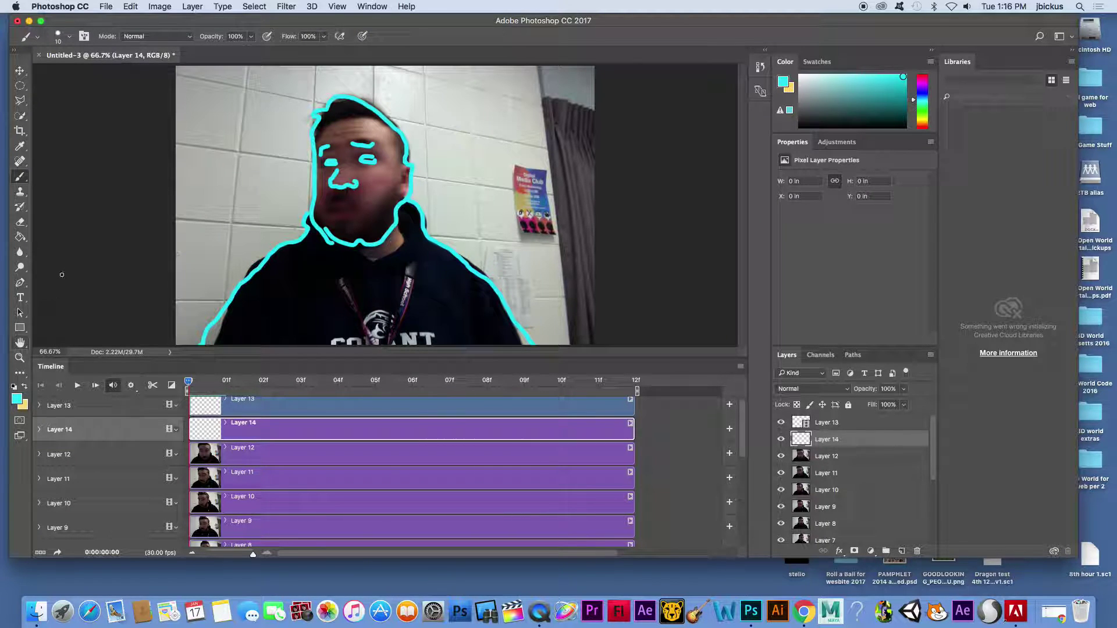
# Fill Layer 14 with the yellow swatch color using the Paint Bucket, and scrub to frame 03f to check the outlines against it
pyautogui.click(20, 237)
pyautogui.click(25, 386)
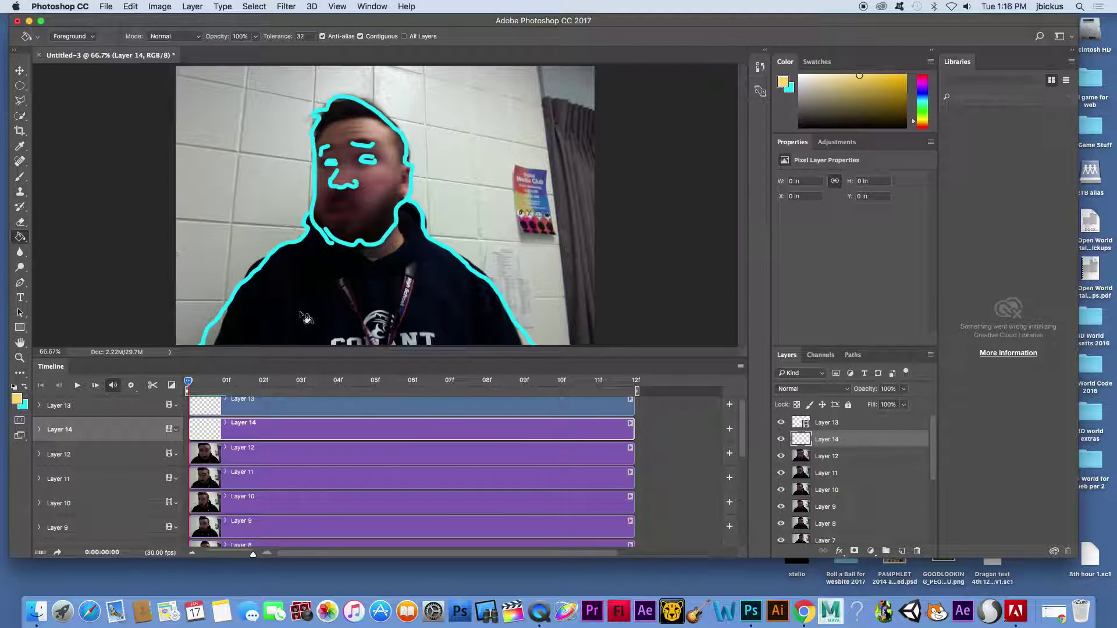
pyautogui.click(296, 292)
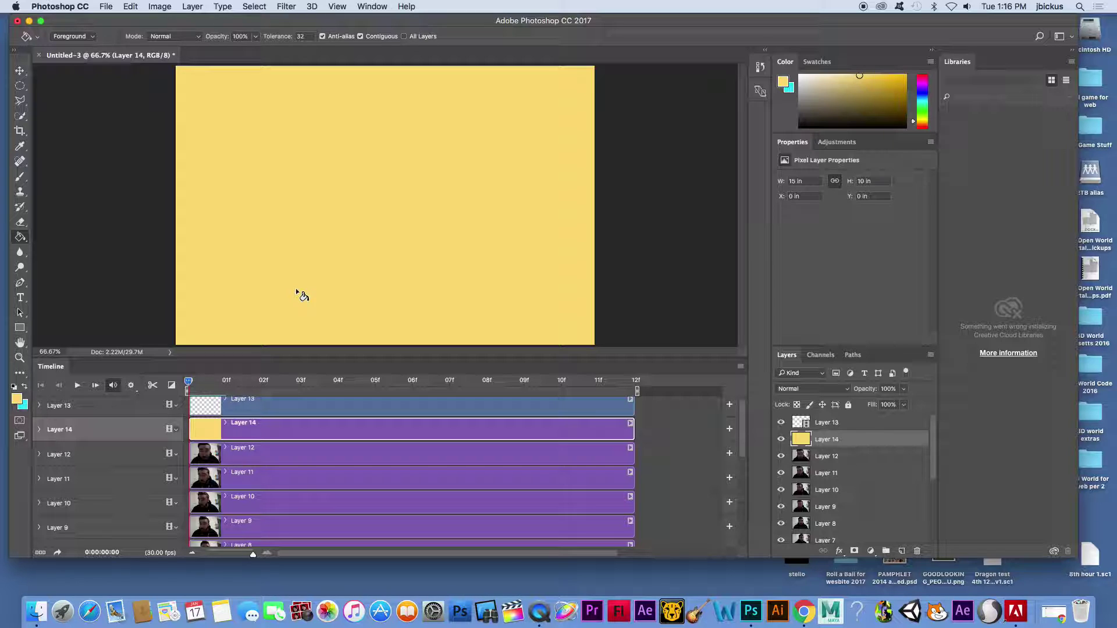
pyautogui.moveTo(189, 381)
pyautogui.mouseDown()
pyautogui.moveTo(289, 386)
pyautogui.moveTo(187, 386)
pyautogui.moveTo(219, 398)
pyautogui.moveTo(294, 391)
pyautogui.moveTo(226, 401)
pyautogui.moveTo(299, 402)
pyautogui.mouseUp()
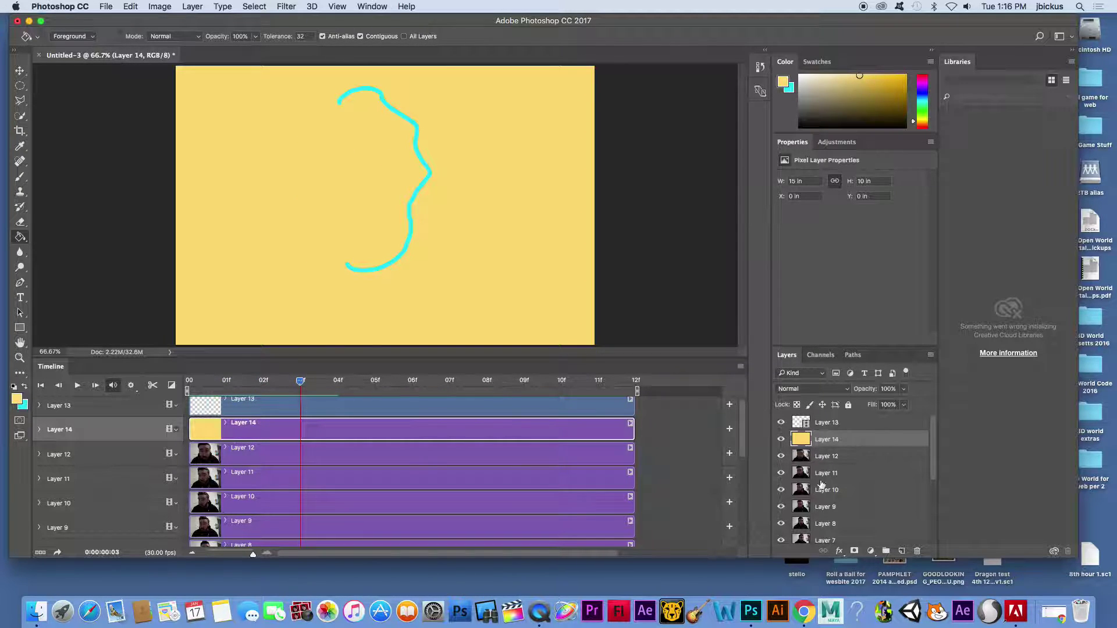
# Toggle the visibility of Layer 14's yellow background, leaving it hidden
pyautogui.click(781, 440)
pyautogui.click(782, 440)
pyautogui.click(781, 439)
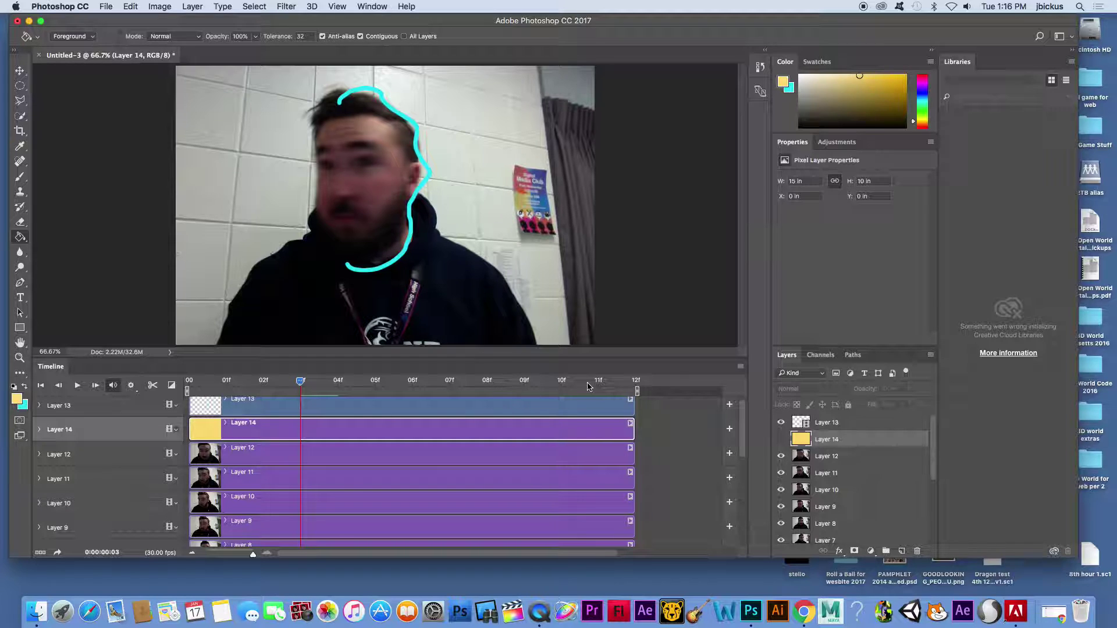
# At frame 04f, apply a Ripple distort filter to Layer 5 with an amount of 385% and Medium size
pyautogui.moveTo(298, 384); pyautogui.dragTo(350, 392)
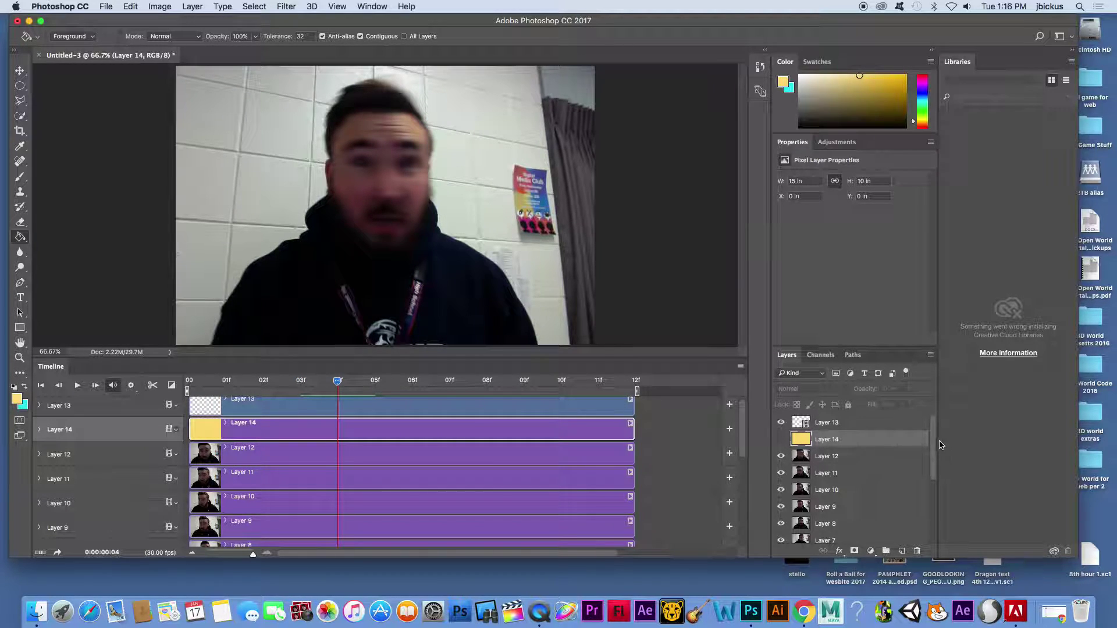
pyautogui.scroll(-5, 930, 469)
pyautogui.click(867, 472)
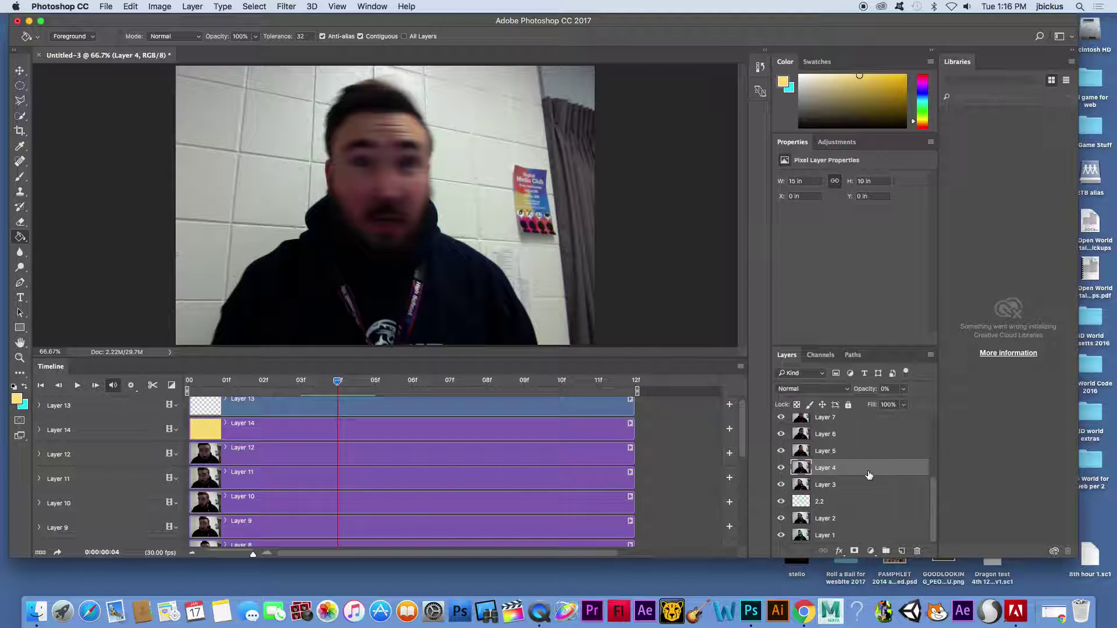
pyautogui.click(865, 485)
pyautogui.click(853, 449)
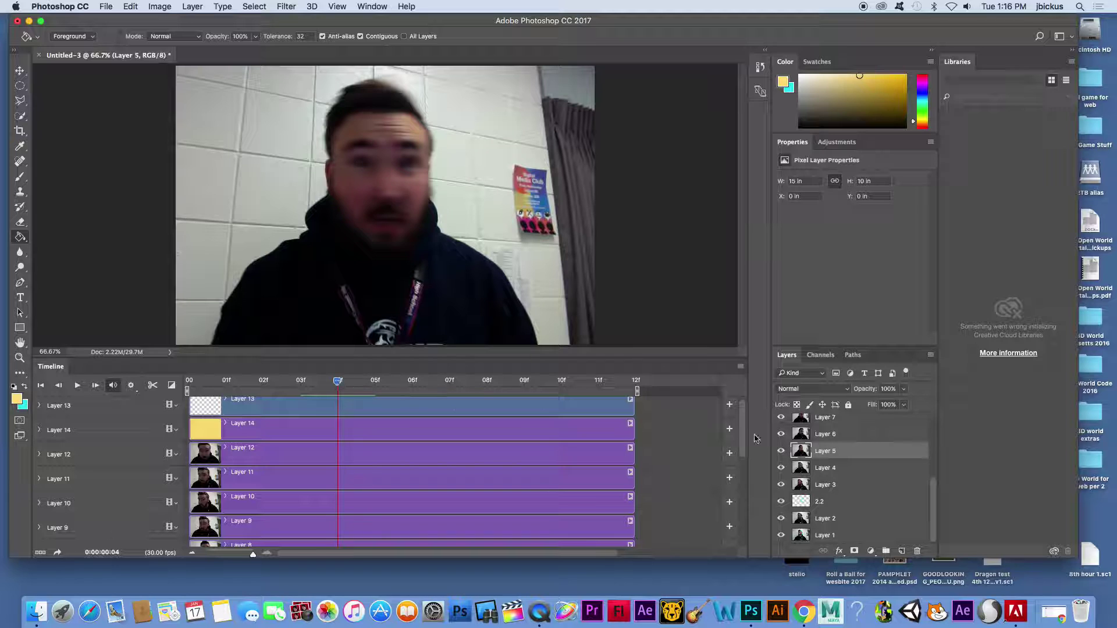
pyautogui.click(259, 7)
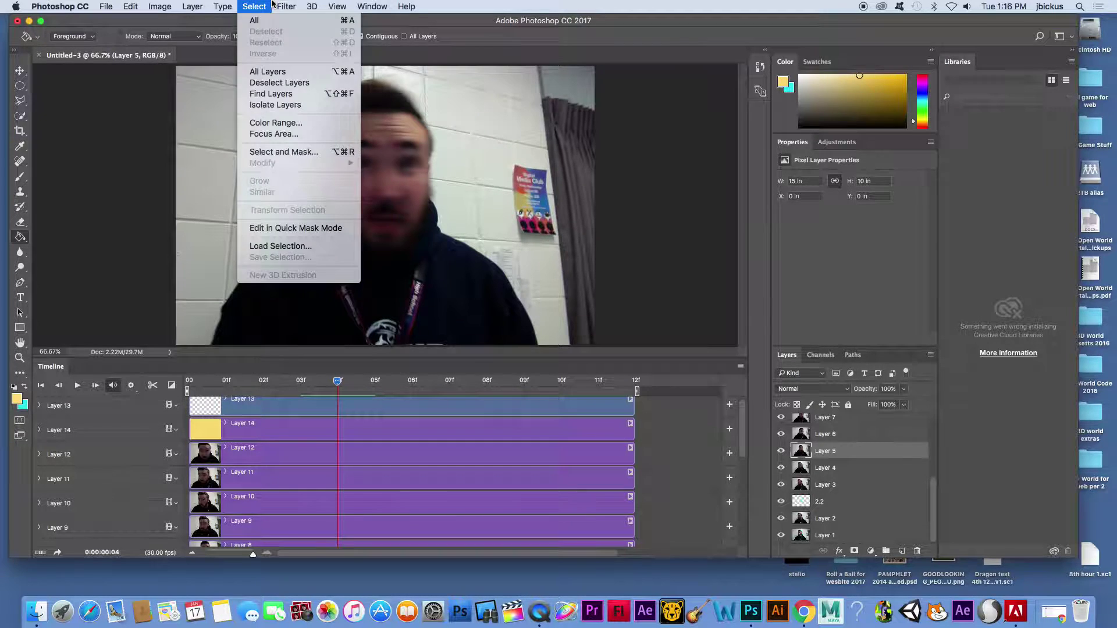
pyautogui.moveTo(282, 5)
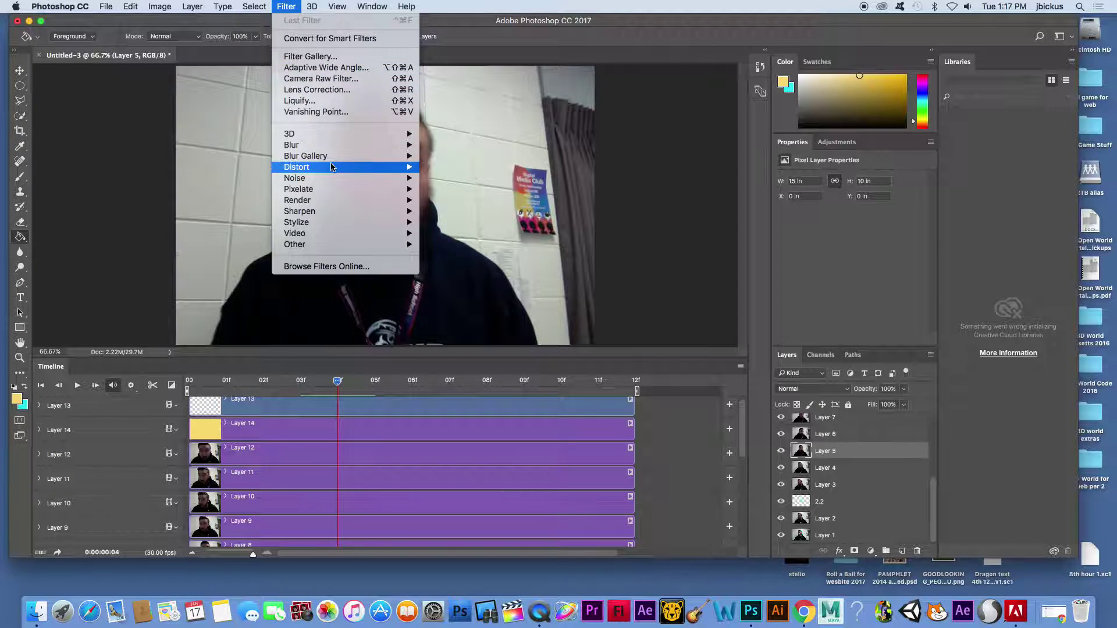
pyautogui.moveTo(333, 167)
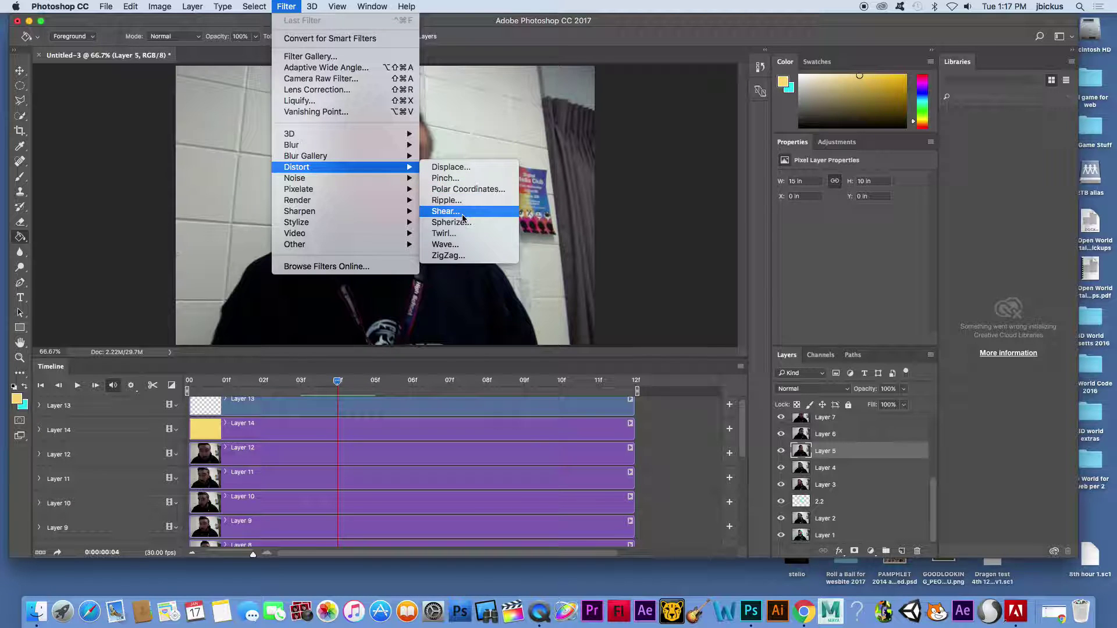
pyautogui.click(462, 209)
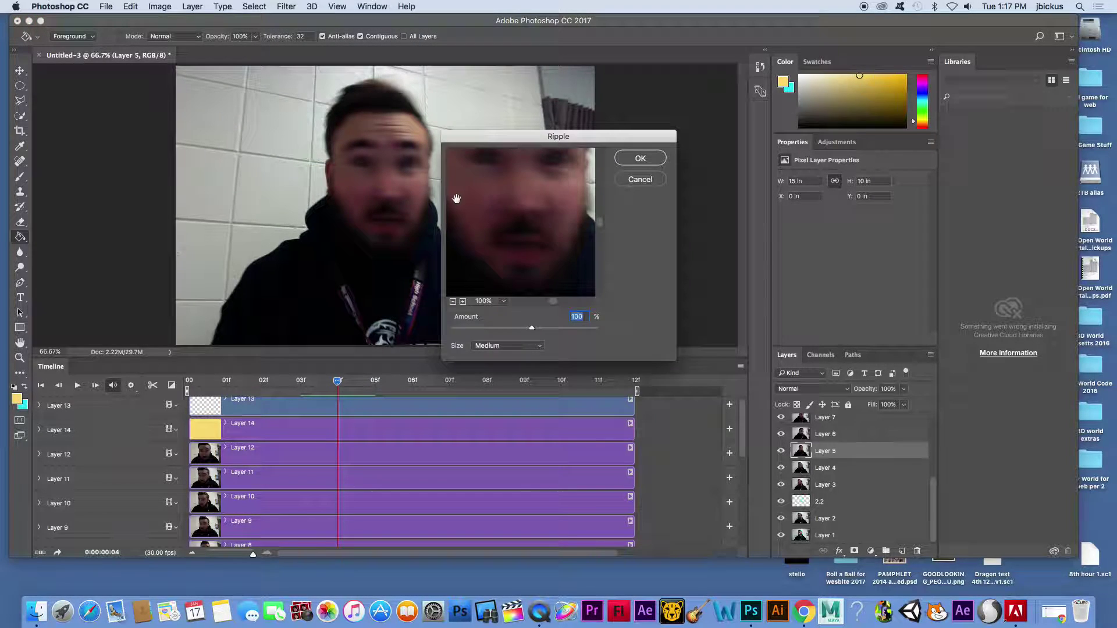
pyautogui.moveTo(540, 332); pyautogui.dragTo(553, 330)
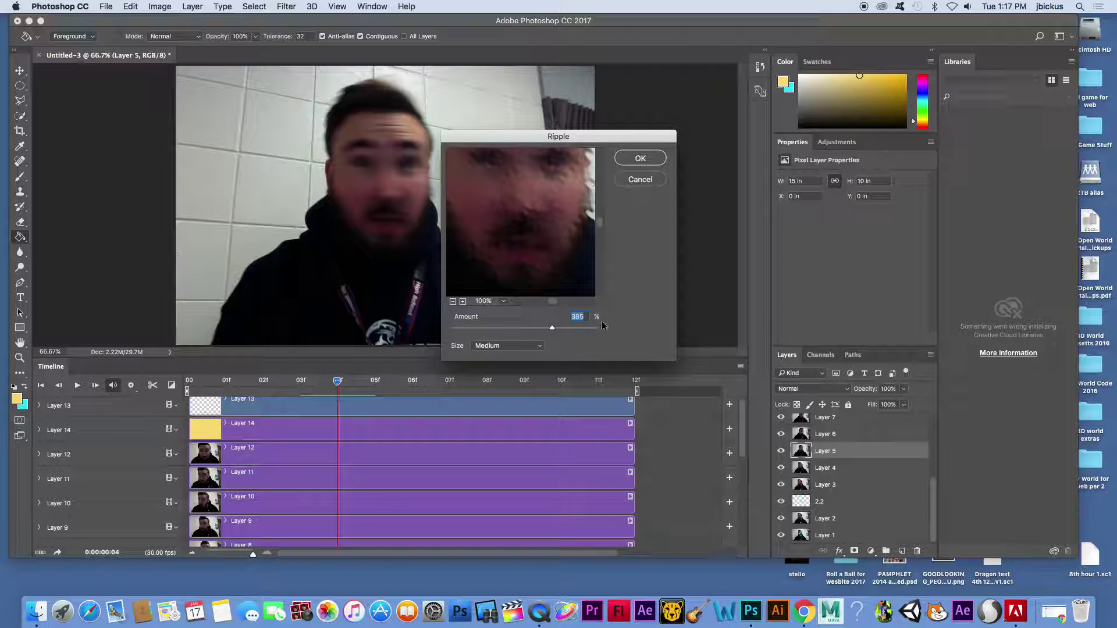
pyautogui.click(637, 163)
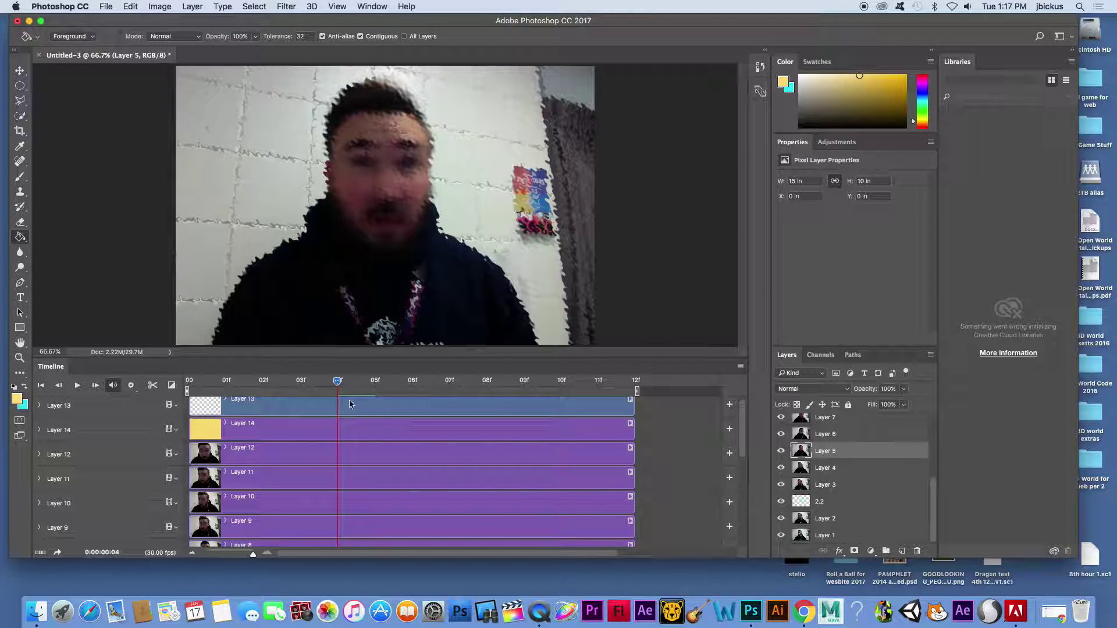
pyautogui.moveTo(339, 385); pyautogui.dragTo(246, 381)
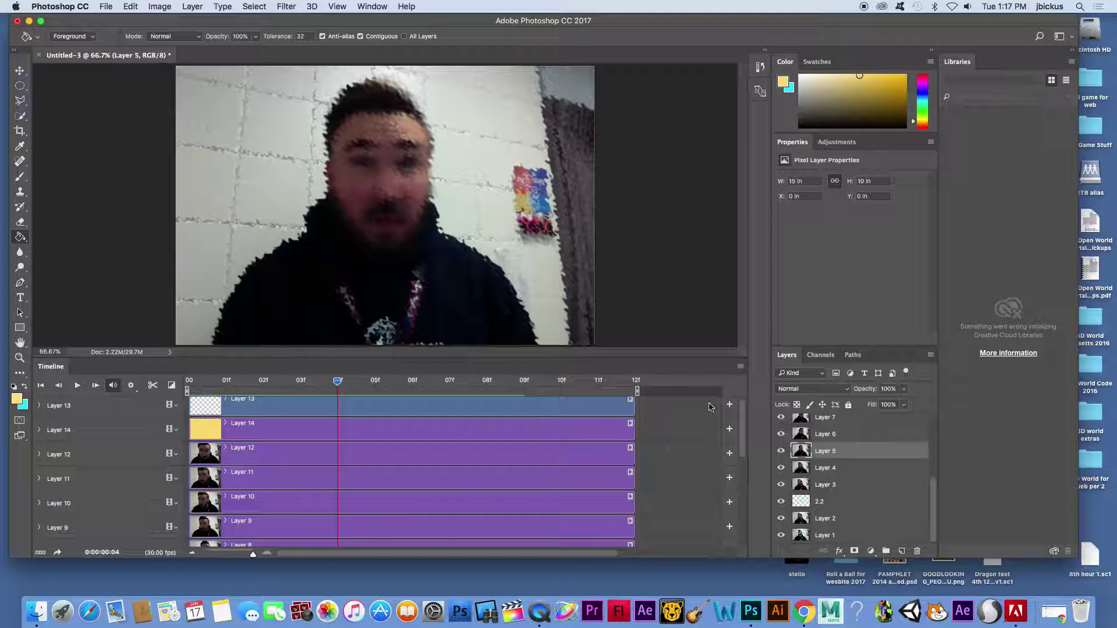
# Convert the video timeline to a frame animation and view frames 2 to 4
pyautogui.click(40, 554)
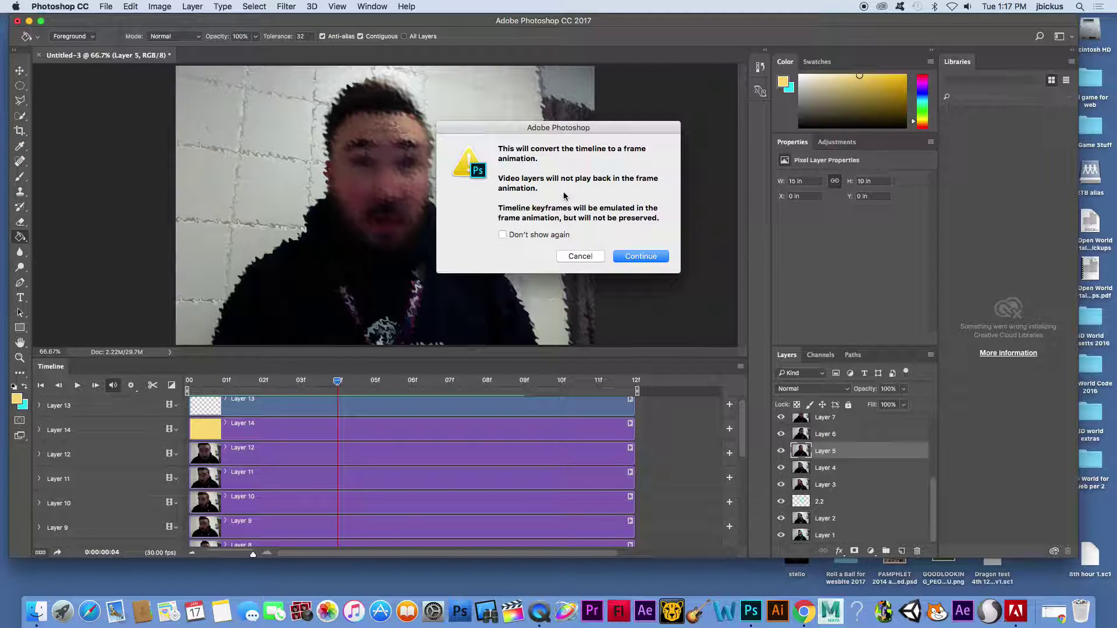
pyautogui.click(659, 260)
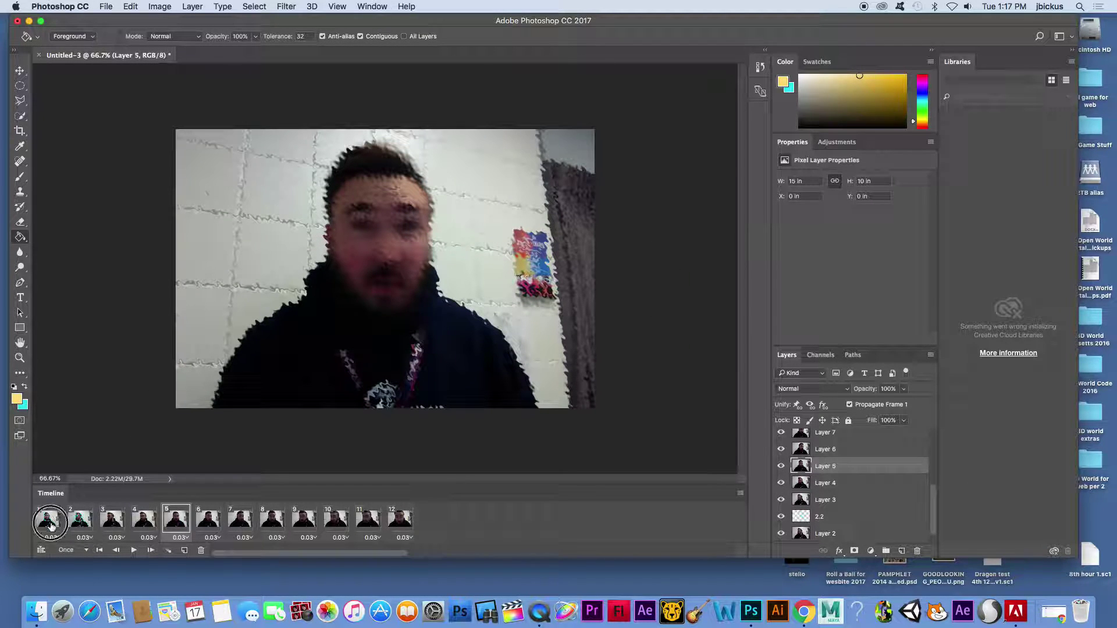
pyautogui.click(79, 520)
pyautogui.click(110, 520)
pyautogui.click(144, 520)
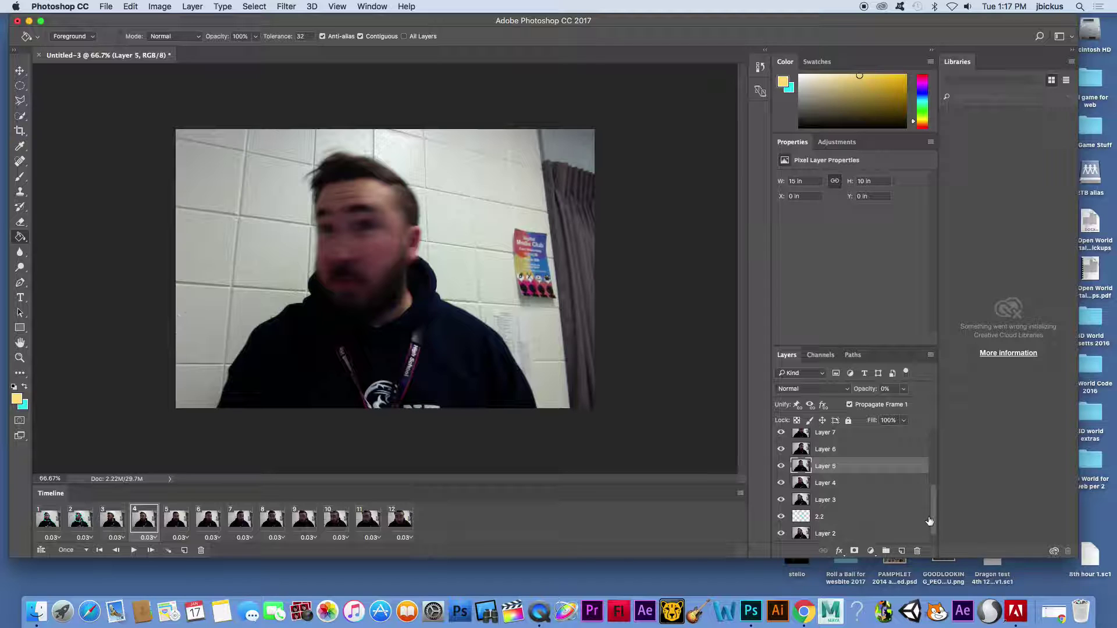
# Select the Layer 13 video layer and go back through frames 3, 2 and 1 to check its drawings
pyautogui.moveTo(929, 521); pyautogui.dragTo(933, 451)
pyautogui.click(860, 442)
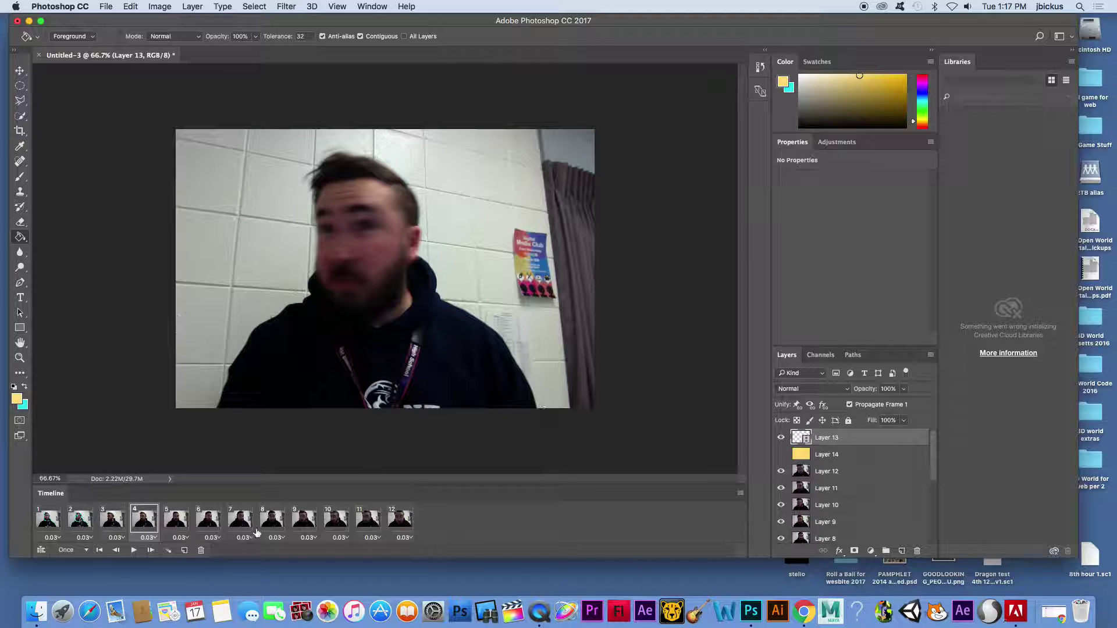
pyautogui.click(111, 519)
pyautogui.click(79, 519)
pyautogui.click(49, 521)
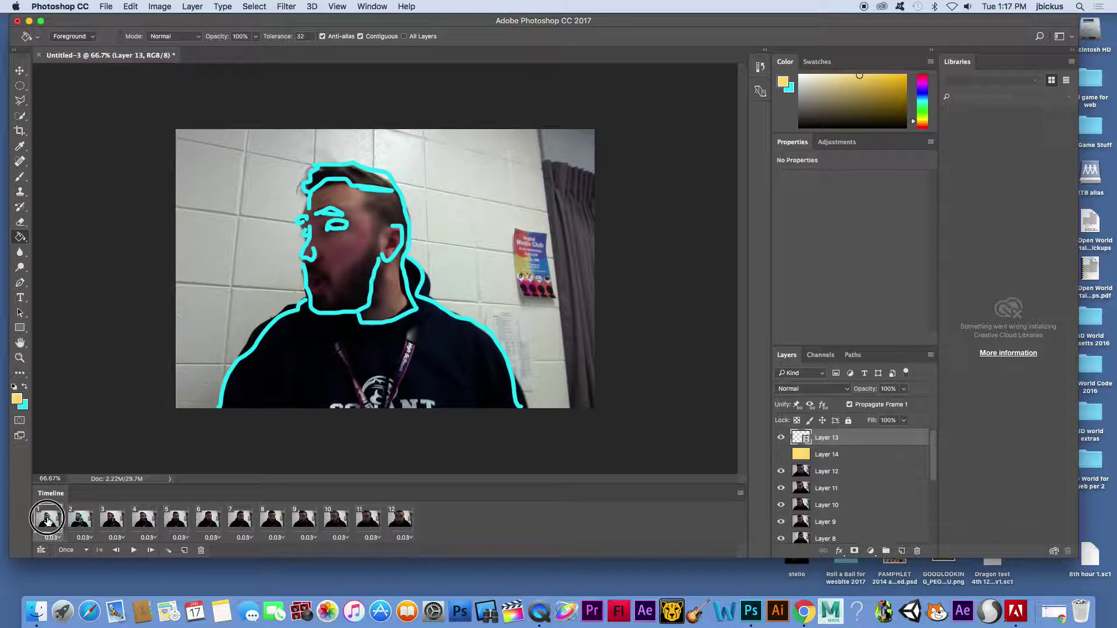
# Step through the animation up to frame 10 and back to frame 1 to examine the traced outlines
pyautogui.click(117, 520)
pyautogui.click(143, 520)
pyautogui.click(175, 519)
pyautogui.click(207, 520)
pyautogui.click(240, 520)
pyautogui.click(266, 521)
pyautogui.click(304, 519)
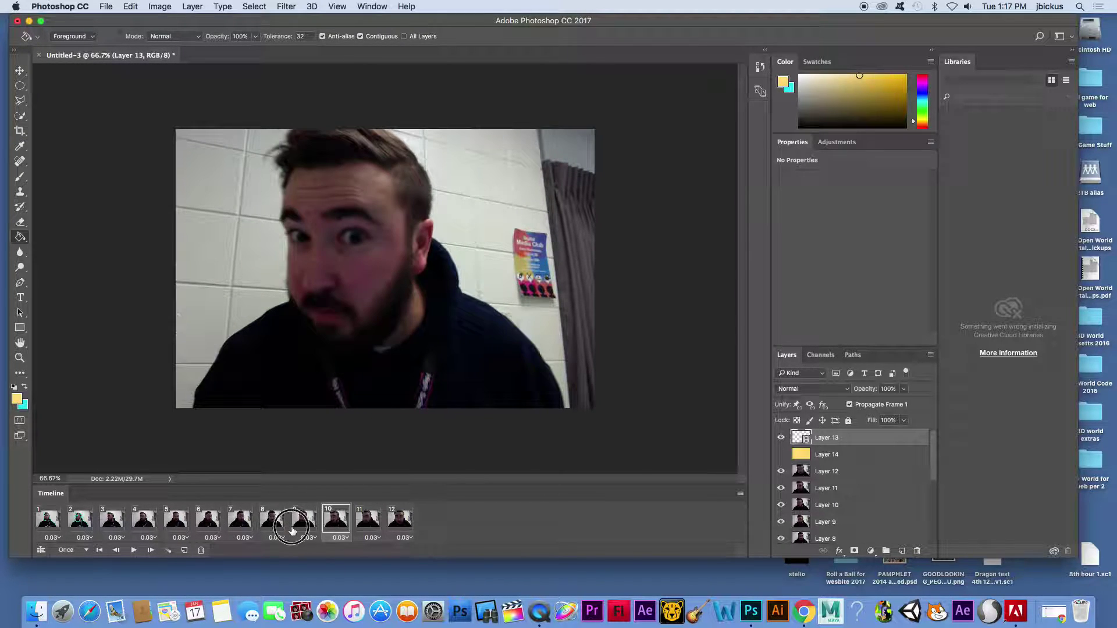
pyautogui.click(262, 524)
pyautogui.click(240, 520)
pyautogui.click(208, 520)
pyautogui.click(176, 519)
pyautogui.click(143, 520)
pyautogui.click(112, 520)
pyautogui.click(80, 520)
pyautogui.click(48, 520)
# Temporarily show the yellow Layer 14 while stepping through frames 2 to 12 to check how the background covers each frame
pyautogui.click(781, 454)
pyautogui.click(781, 455)
pyautogui.click(781, 454)
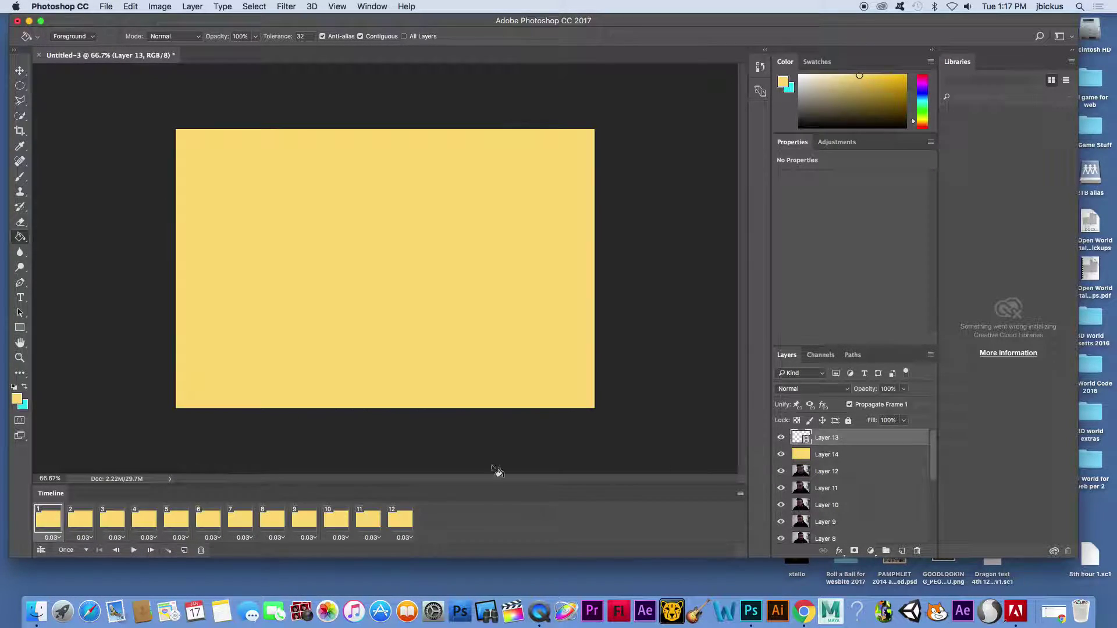
pyautogui.click(80, 519)
pyautogui.click(112, 520)
pyautogui.click(144, 520)
pyautogui.click(175, 520)
pyautogui.click(208, 519)
pyautogui.click(240, 519)
pyautogui.click(271, 520)
pyautogui.click(304, 519)
pyautogui.click(336, 520)
pyautogui.click(368, 520)
pyautogui.click(398, 523)
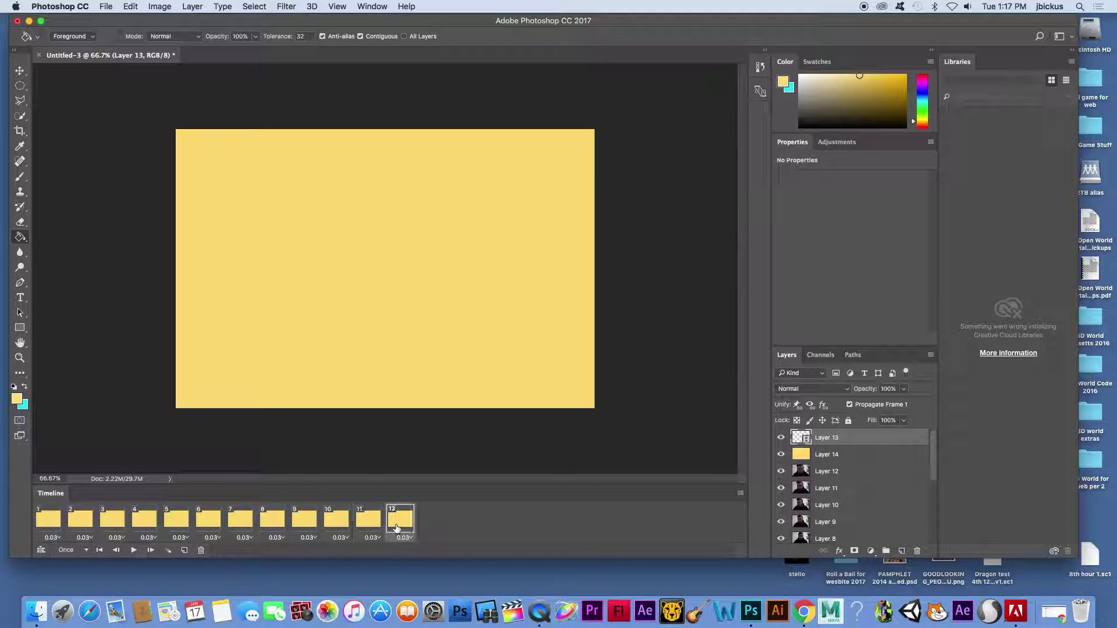
pyautogui.click(44, 521)
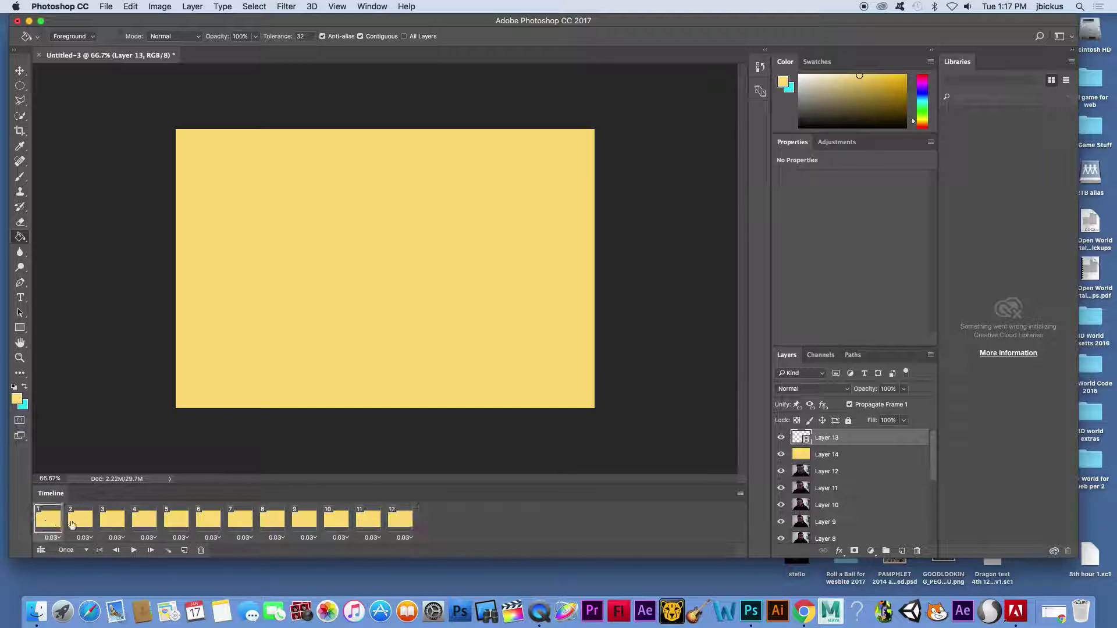
pyautogui.click(781, 455)
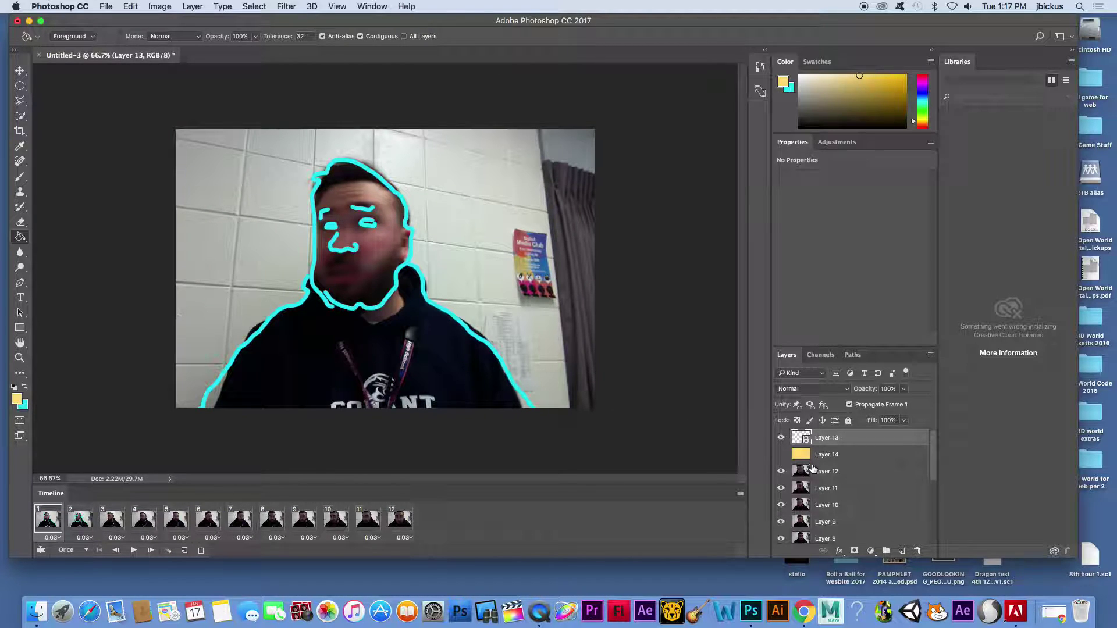
# Go to frame 4 of the animation and select Layer 4
pyautogui.click(144, 519)
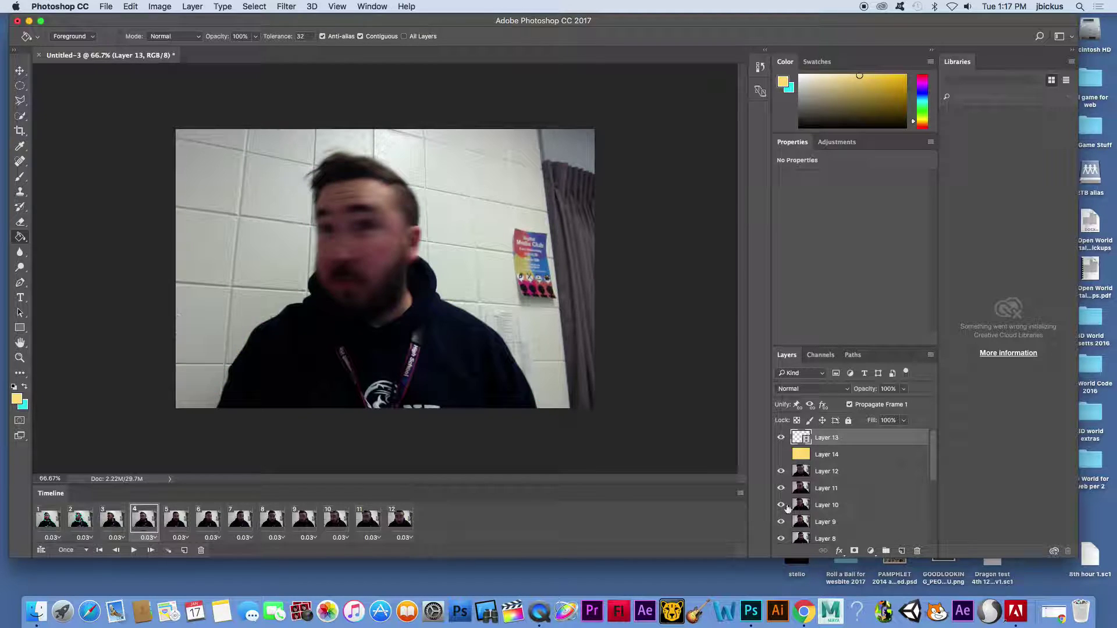
pyautogui.moveTo(931, 455); pyautogui.dragTo(933, 533)
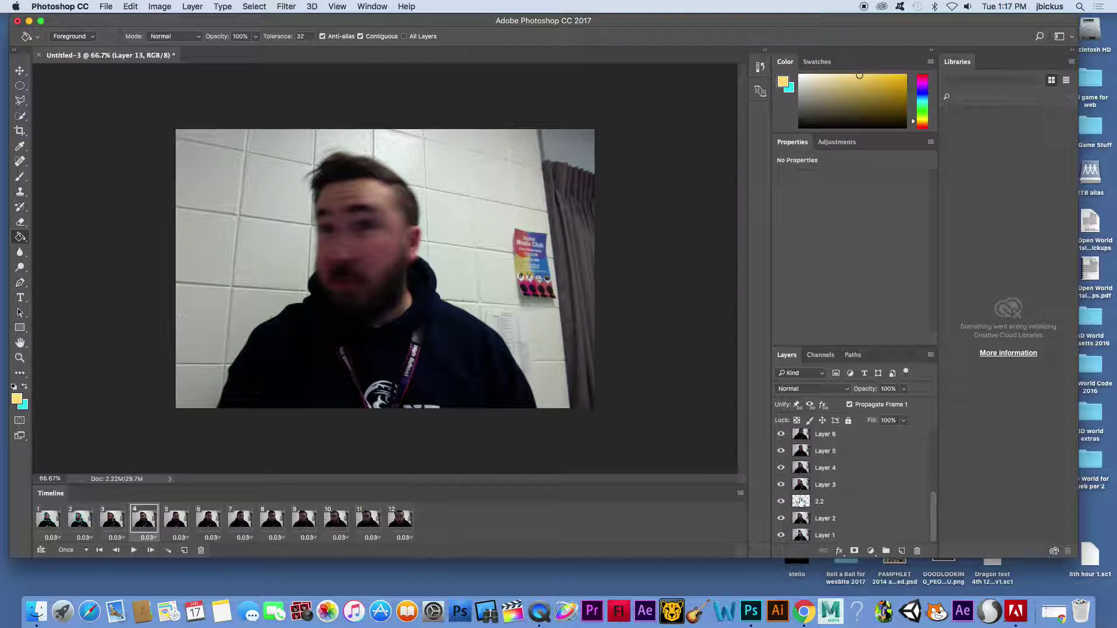
pyautogui.click(831, 484)
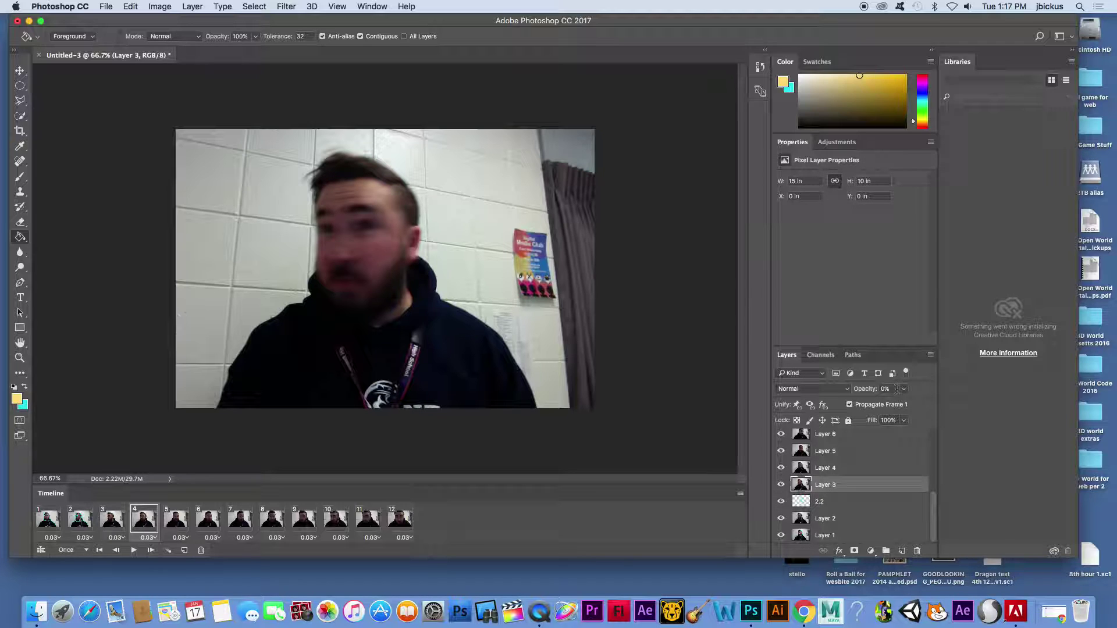
pyautogui.click(837, 468)
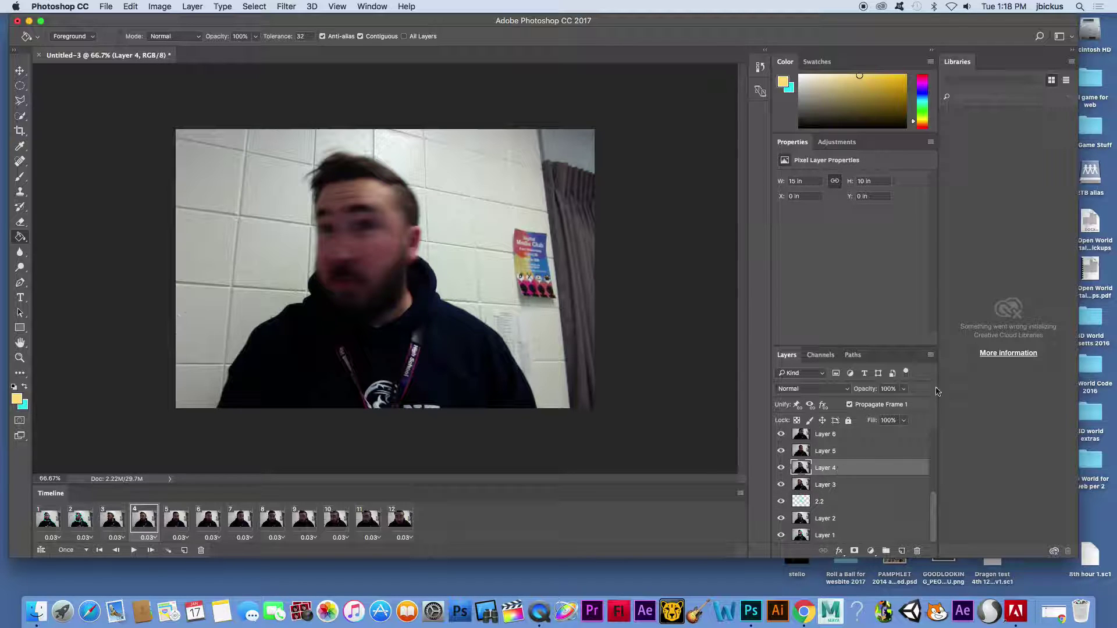